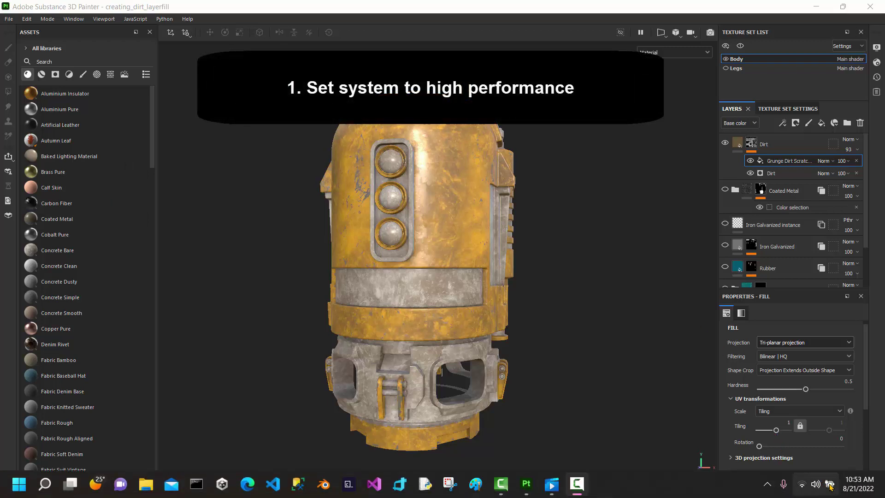
Bring up the battery icon's Power and sleep settings shortcut menu from the taskbar
right_click(830, 485)
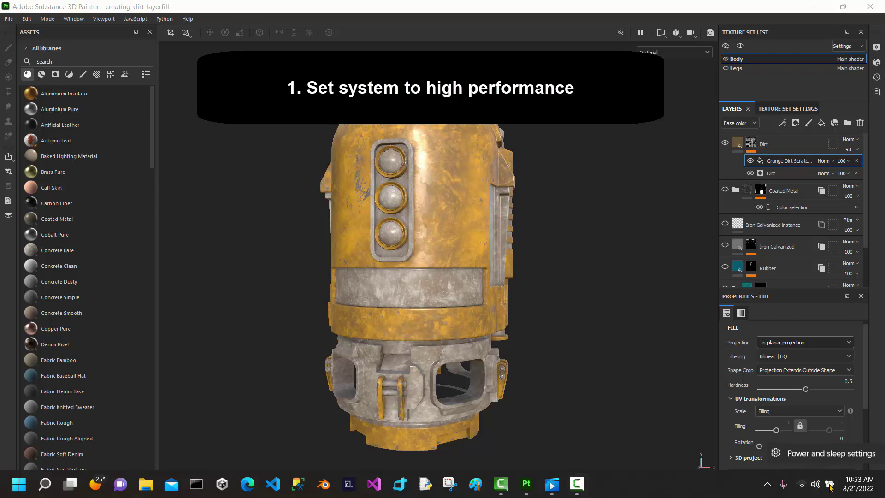
left_click(825, 453)
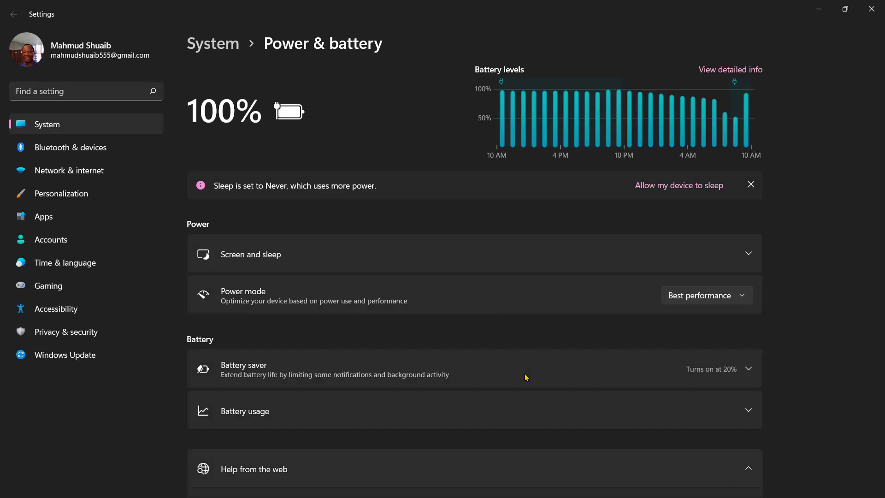
left_click(739, 295)
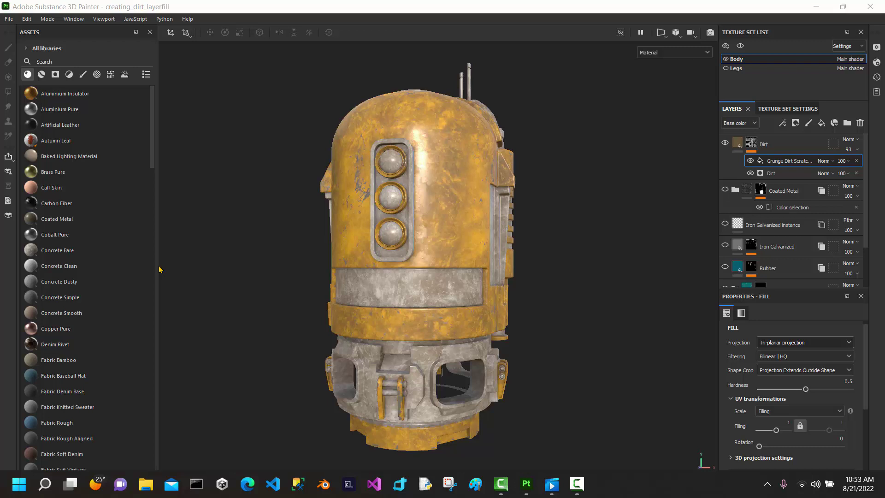
key("super+r")
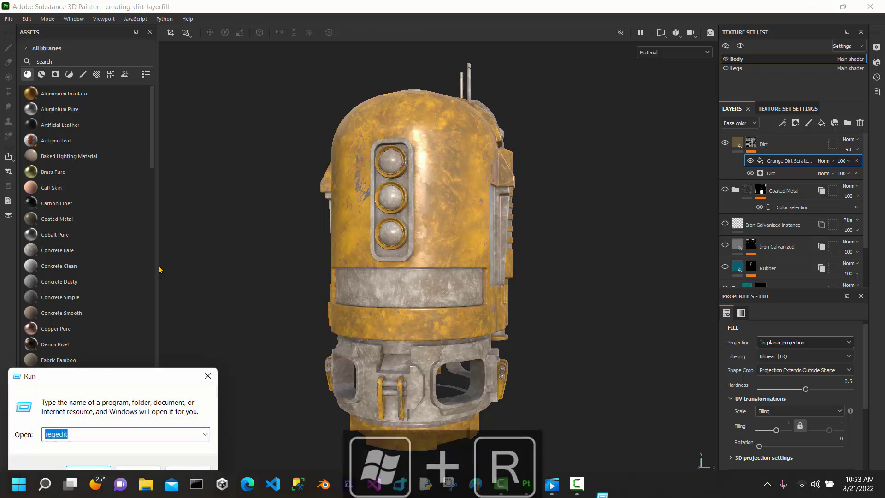
type("dxdia")
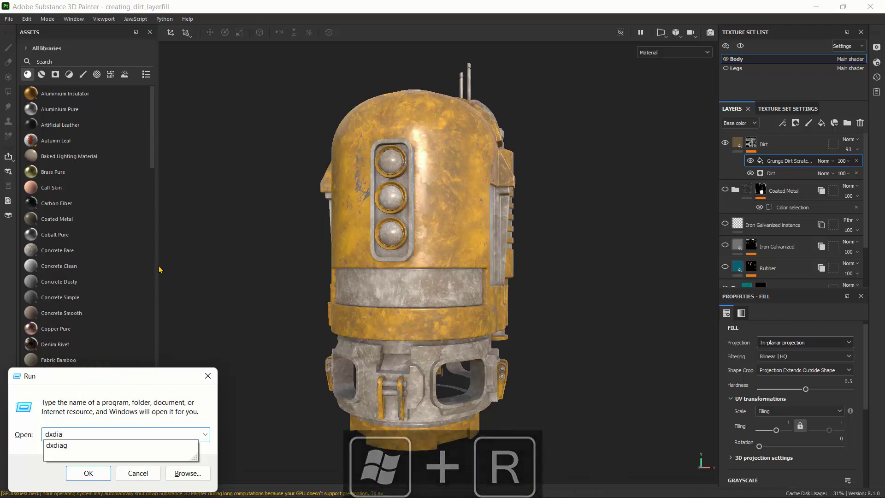
type("g")
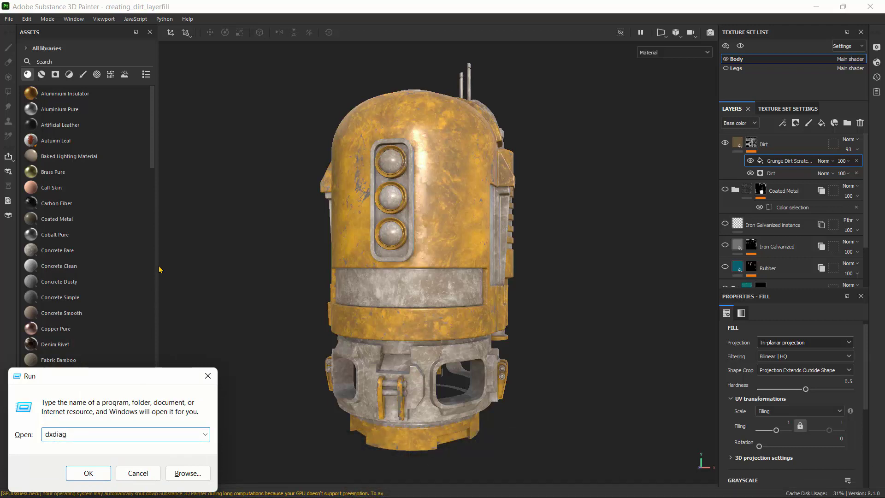
key("Return")
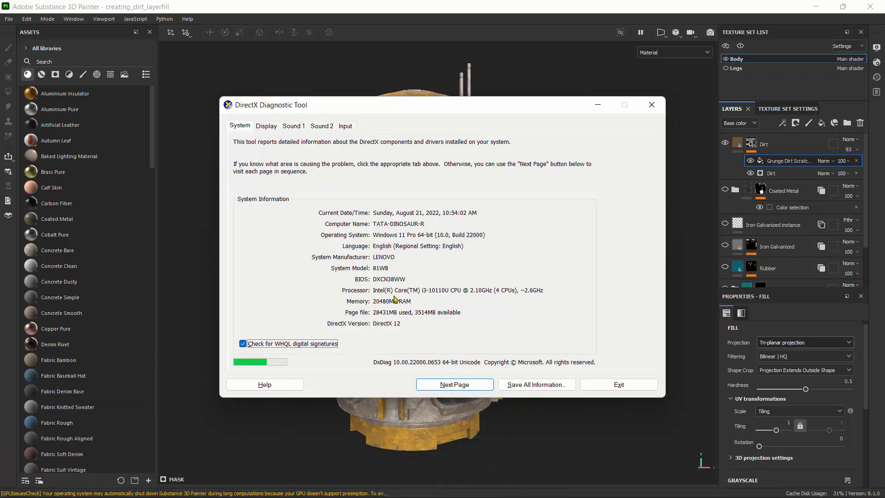
left_click(267, 126)
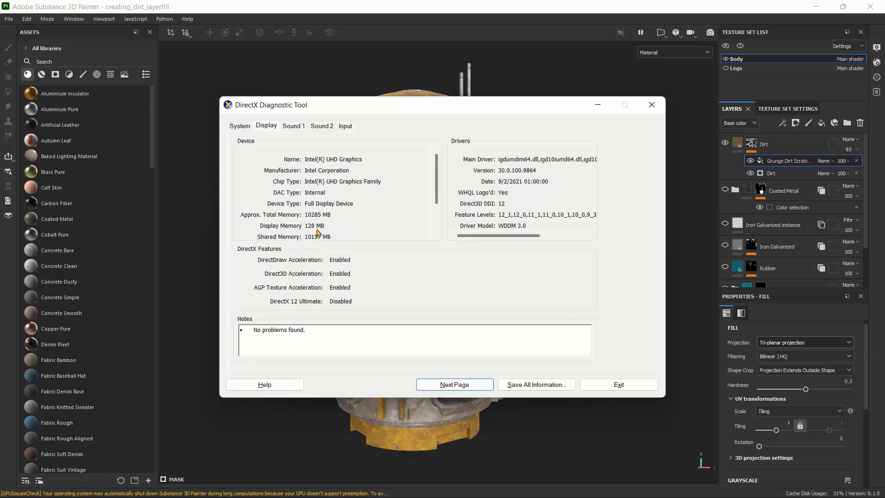
left_click(610, 385)
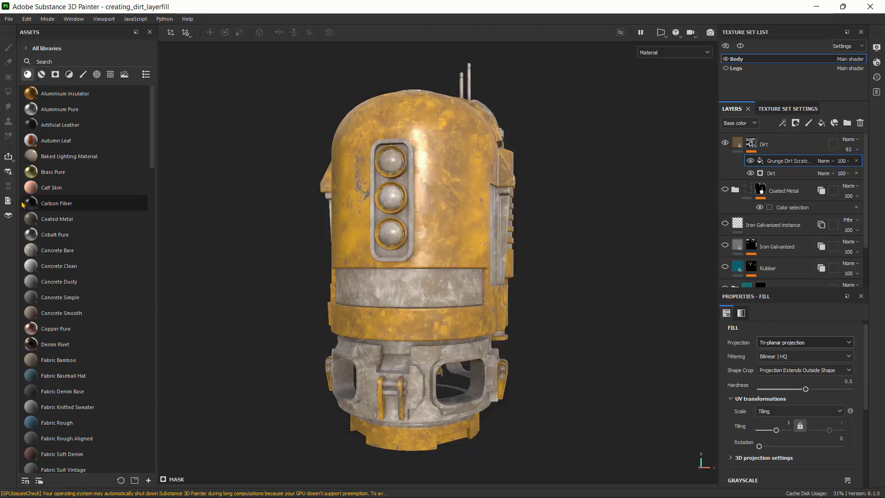
Hide the Legs texture set in the viewport, then switch back to the Body texture set
mouse_move(23, 205)
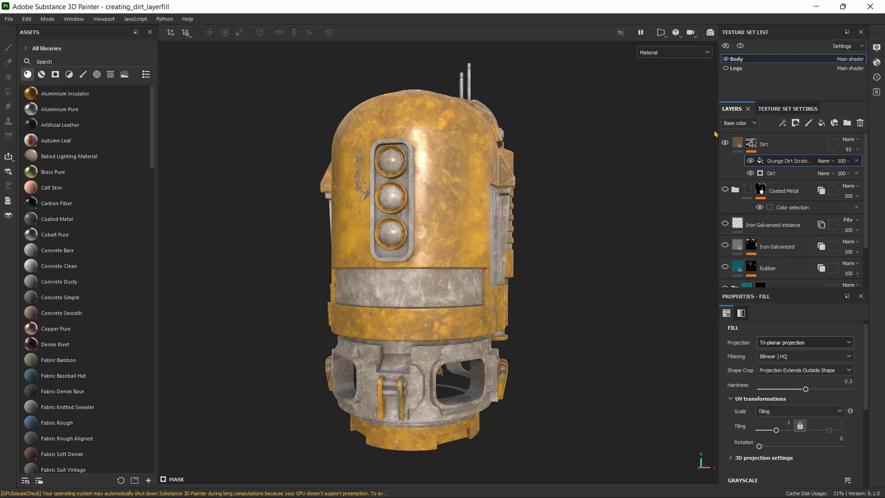
left_click(727, 69)
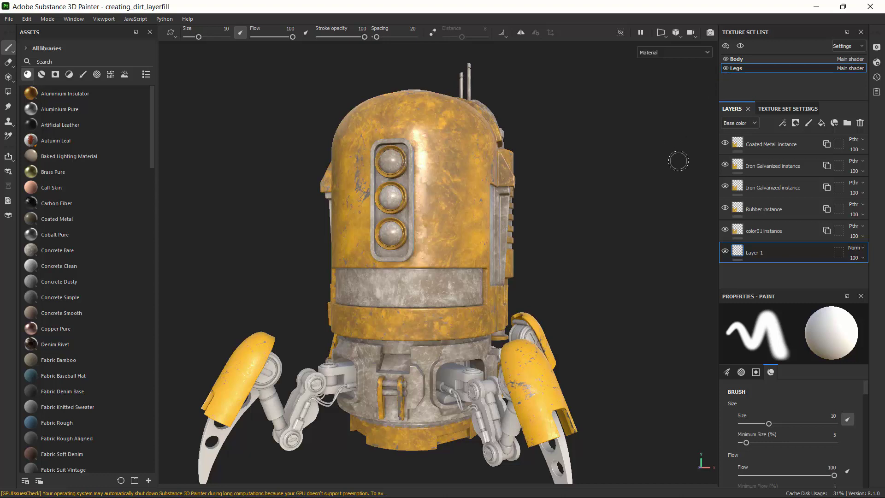
left_click(725, 68)
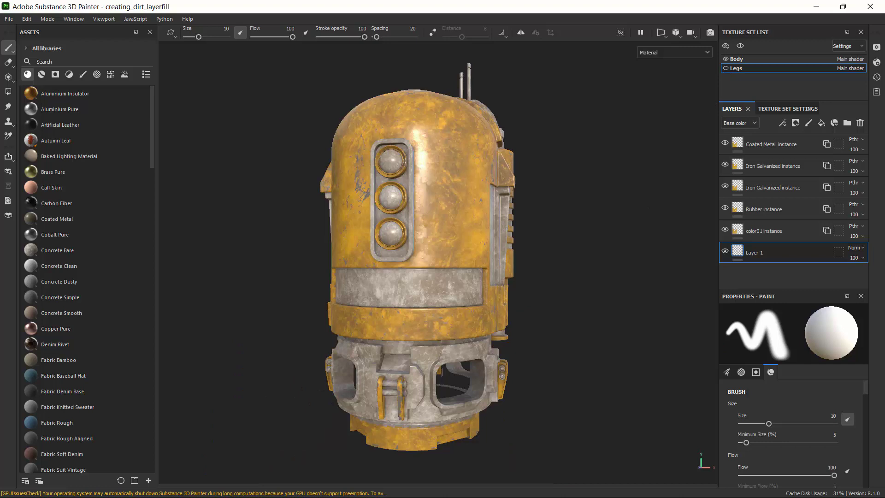
left_click(736, 59)
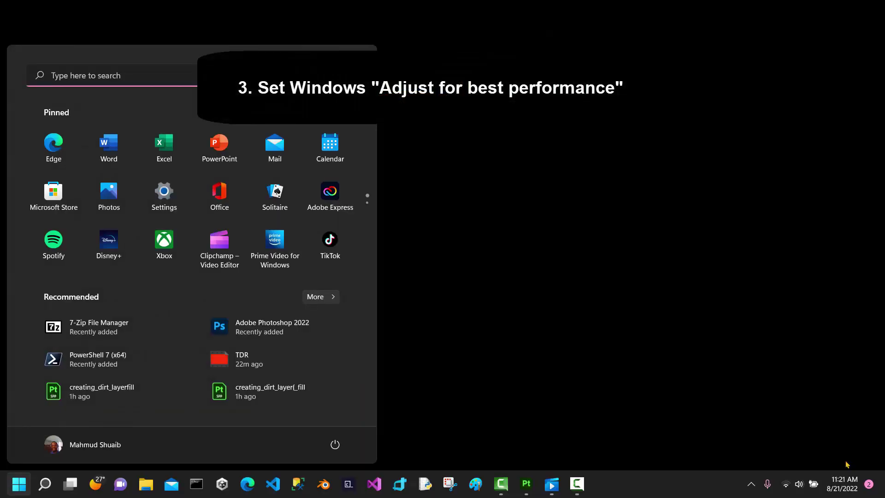
Search Start for 'adjust' and open Performance Options, centred on screen
type("adjust")
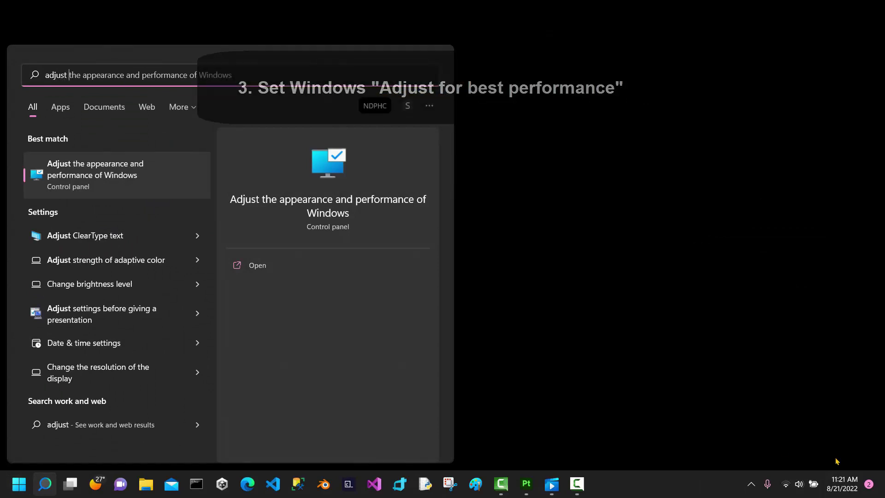
left_click(125, 184)
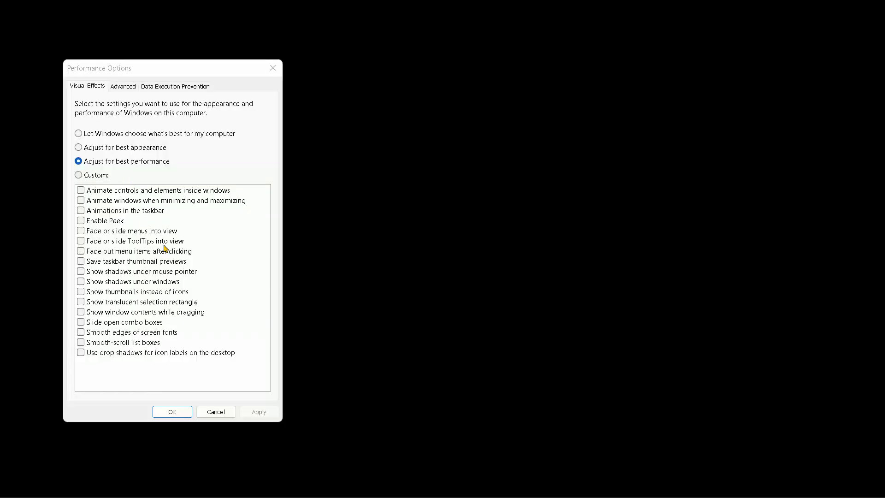
left_click_drag(122, 70, 319, 57)
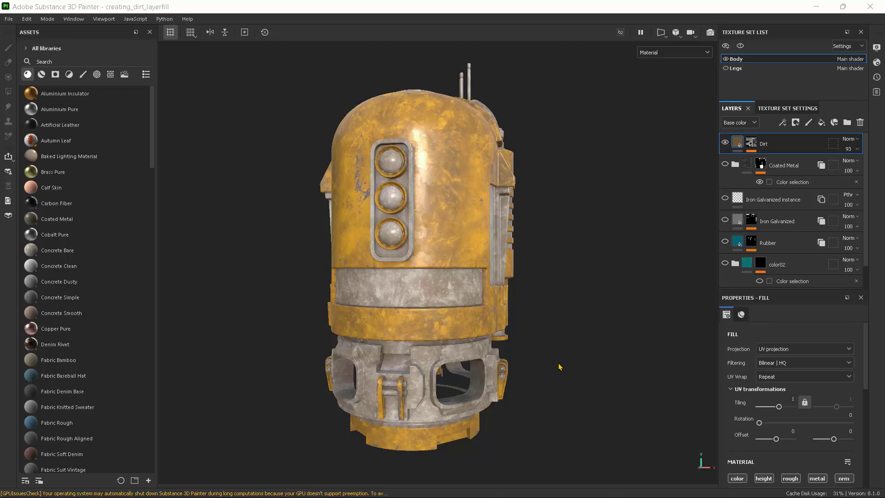
Add Program Files\Blender Foundation\Blender 2.93\blender.exe to the Graphics settings app list
key("super")
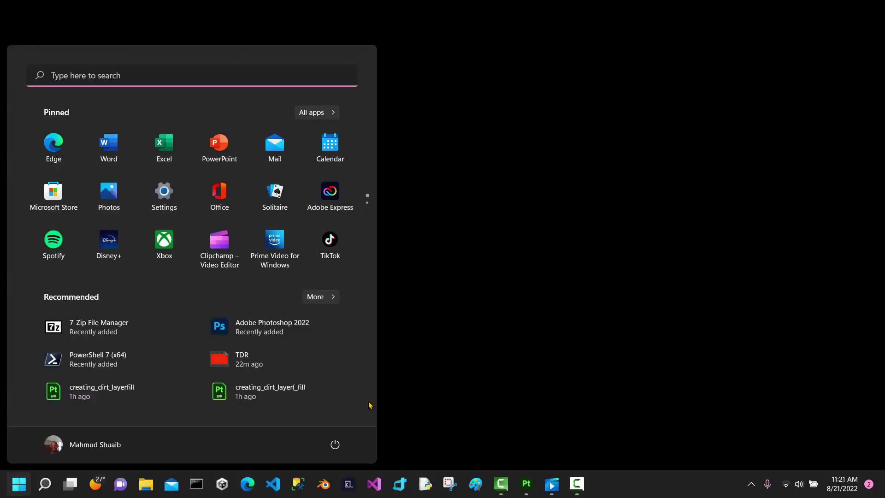
type("graphics")
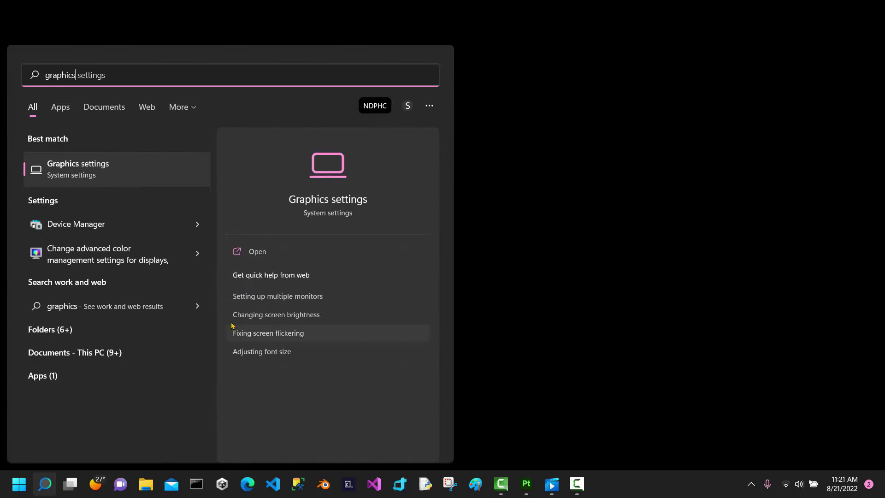
left_click(100, 166)
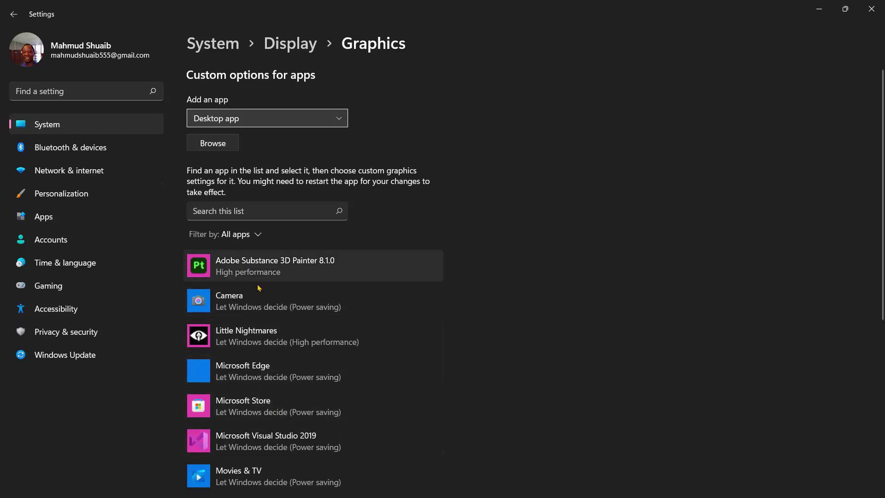
left_click(214, 143)
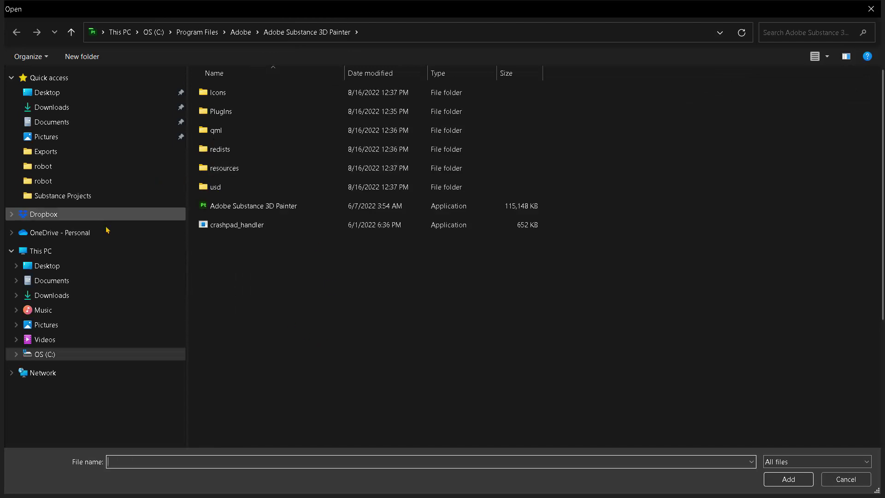
left_click(197, 32)
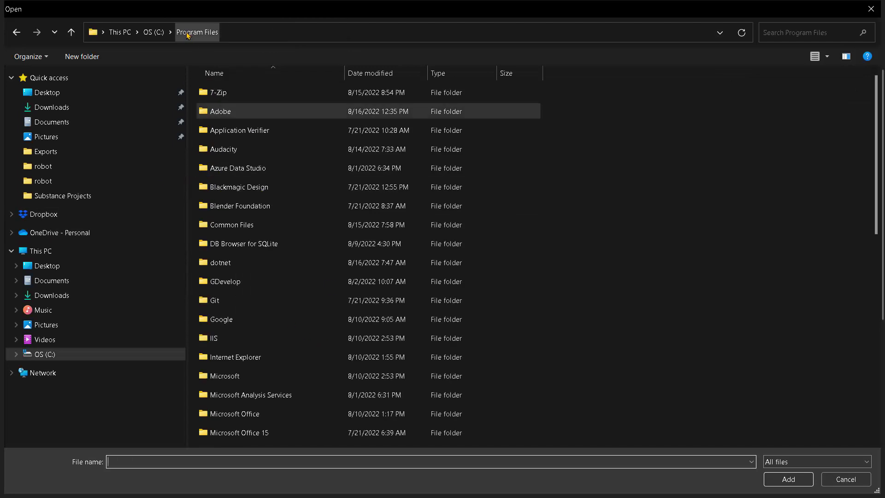
double_click(225, 207)
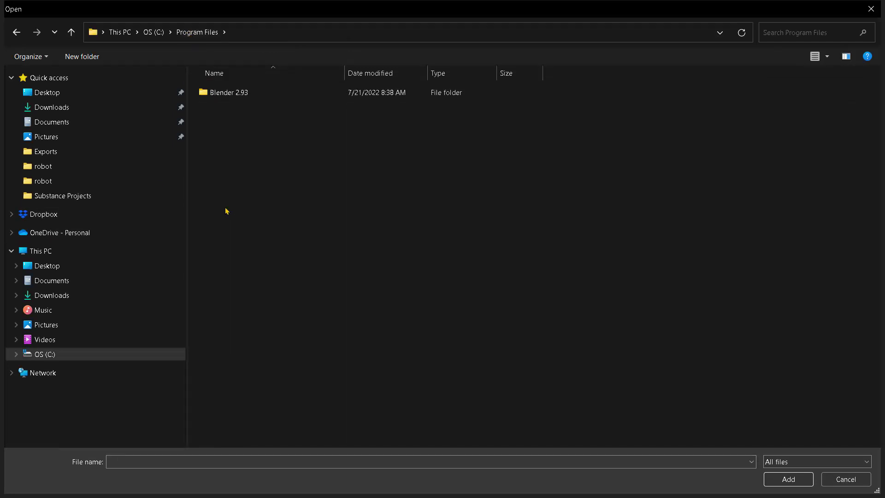
double_click(223, 93)
double_click(224, 93)
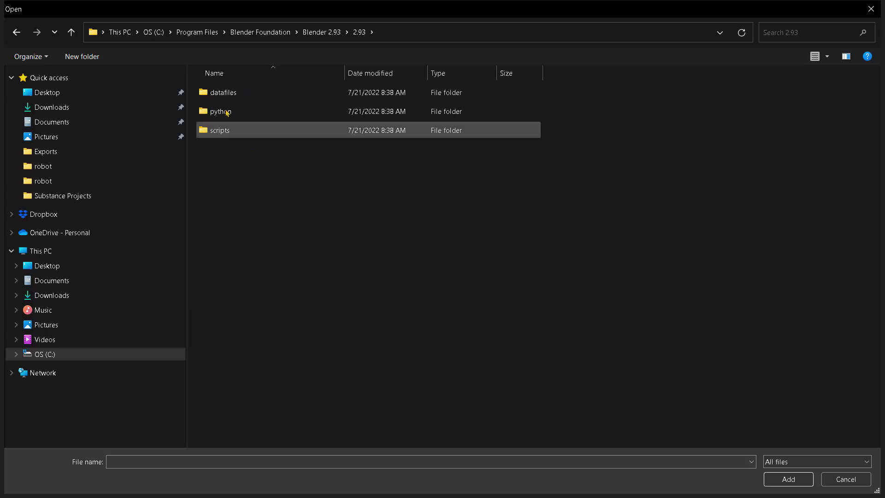
left_click(310, 32)
left_click(225, 149)
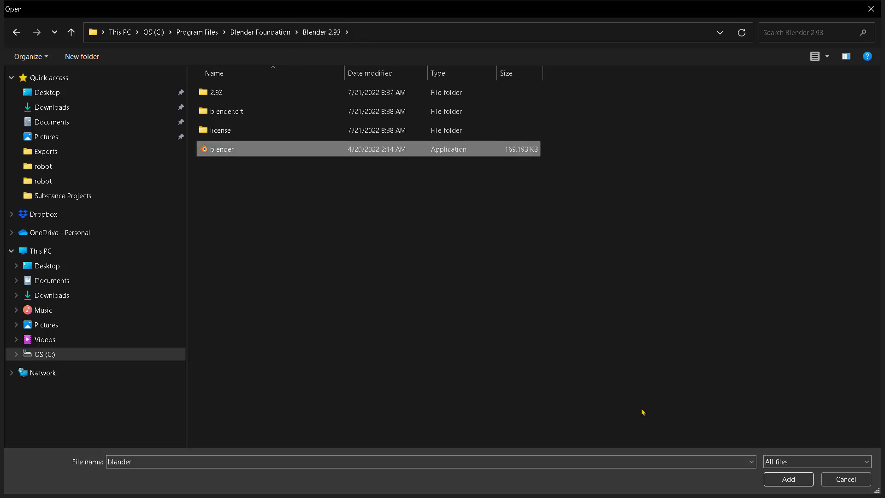
left_click(785, 478)
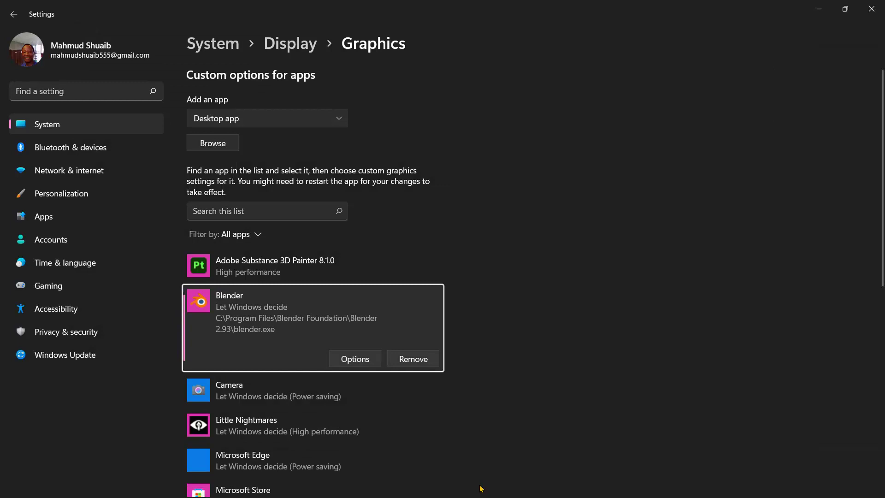
Set Blender's graphics preference to High performance and save it
left_click(343, 362)
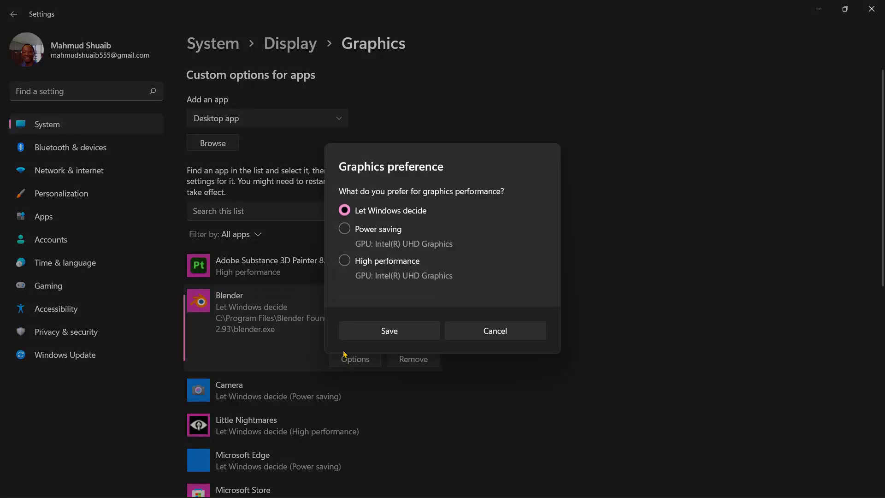
left_click(344, 260)
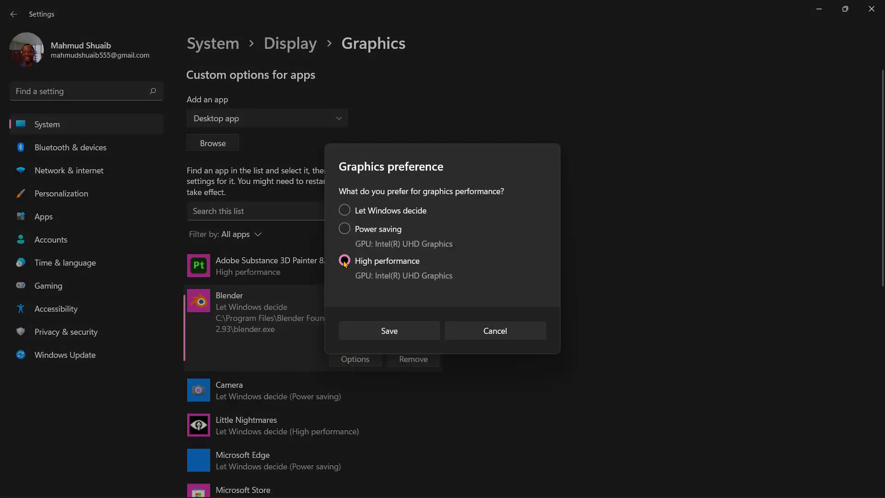
left_click(374, 331)
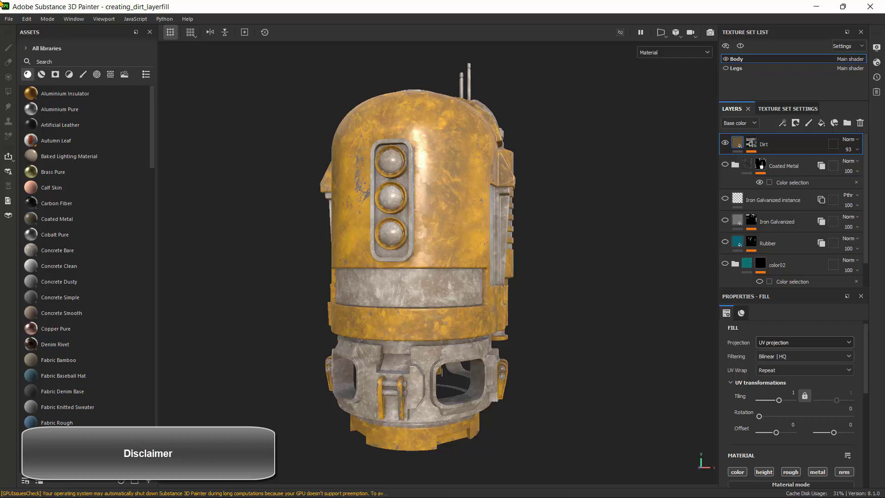
Launch Registry Editor by running 'regedit' from the Run box
key("super+r")
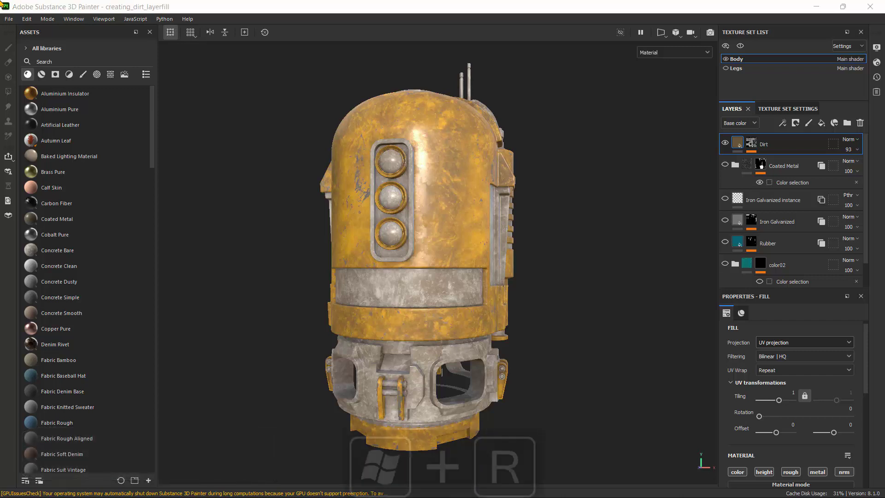
key("BackSpace")
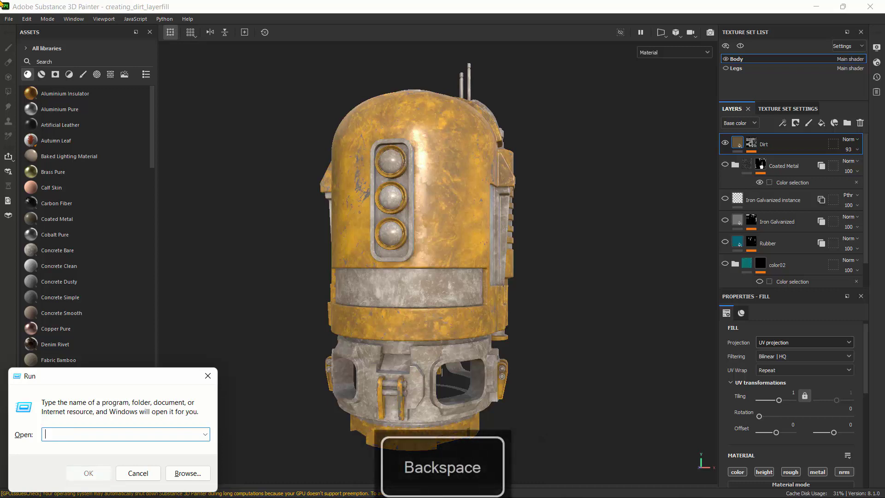
type("re")
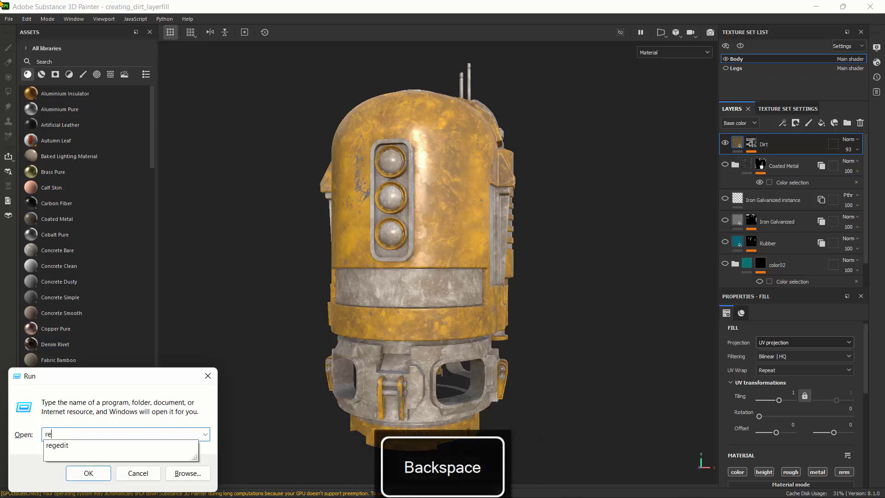
type("gedi")
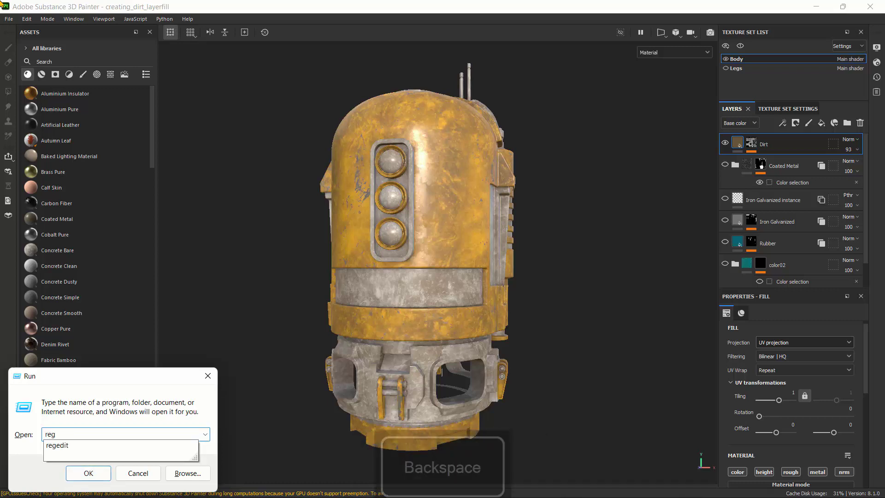
type("t")
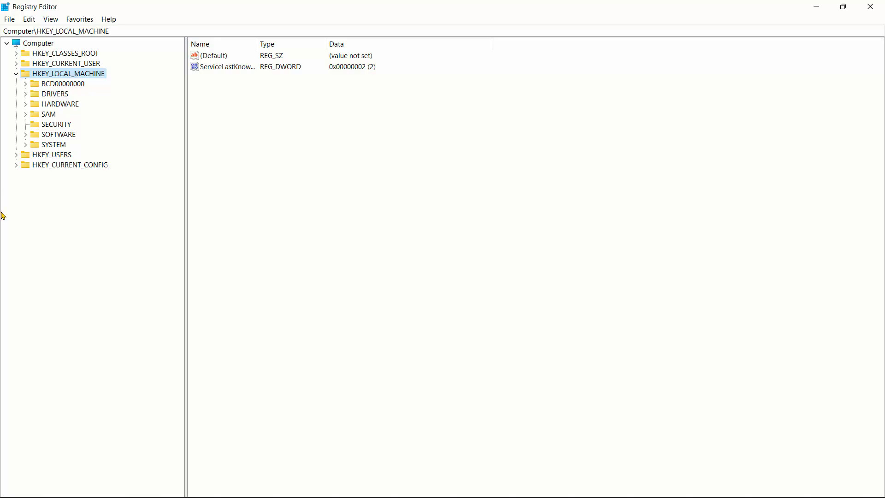
Navigate to HKEY_LOCAL_MACHINE\SYSTEM\CurrentControlSet\Control\GraphicsDrivers and select it
left_click(17, 72)
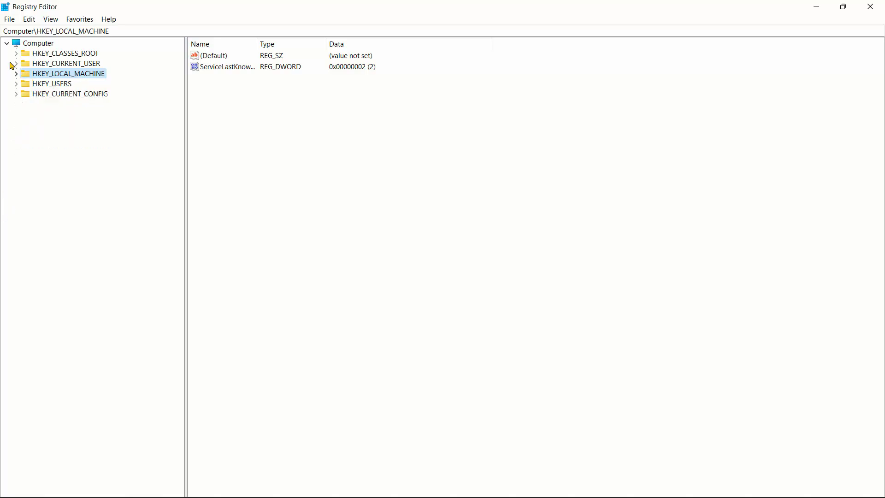
left_click(7, 43)
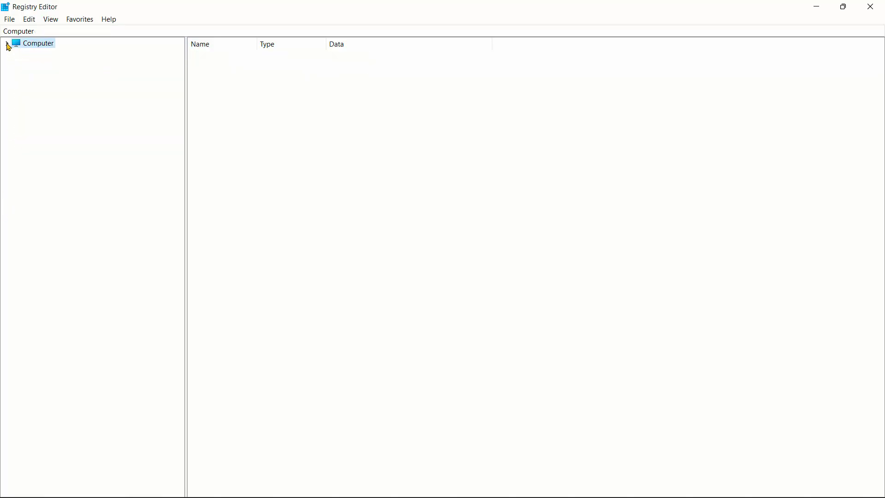
left_click(7, 45)
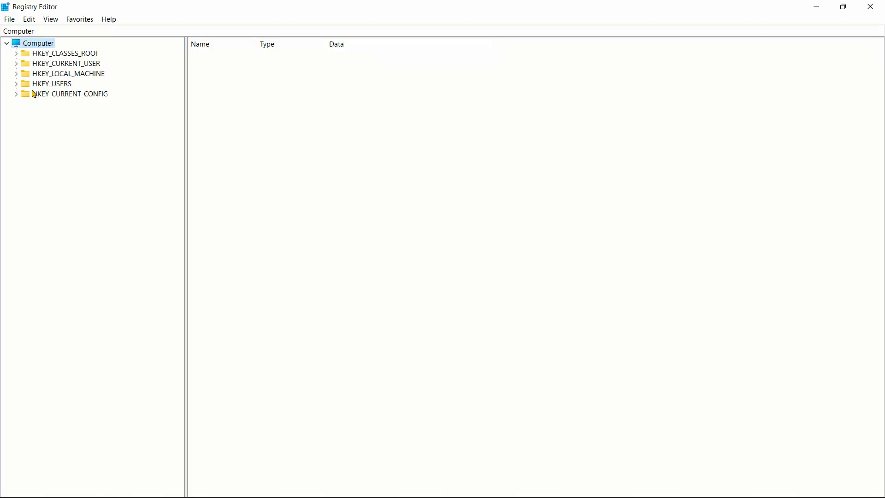
left_click(17, 75)
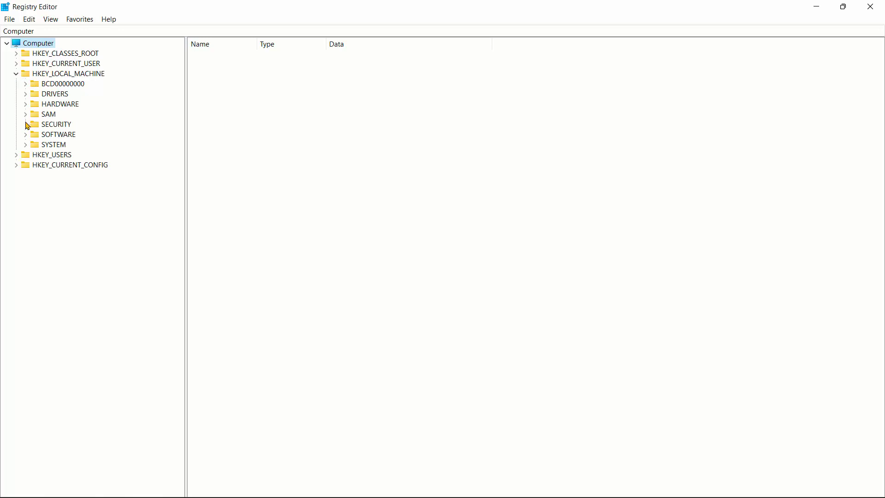
left_click(25, 145)
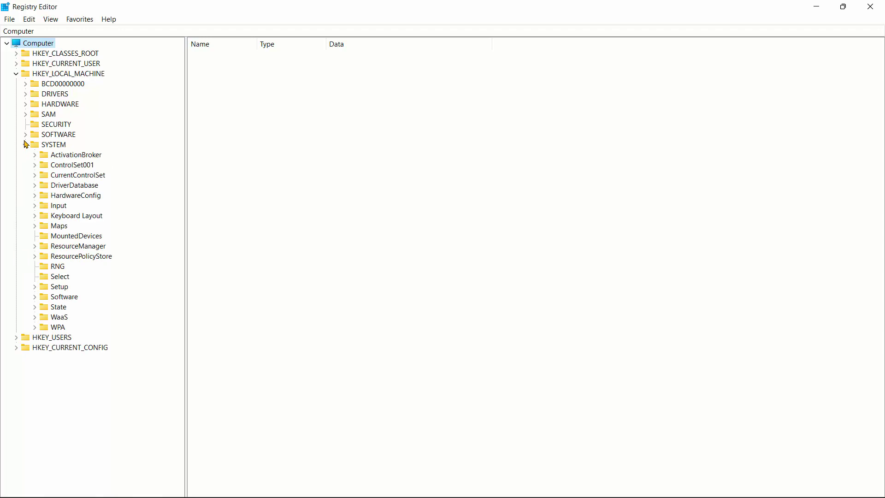
left_click(34, 176)
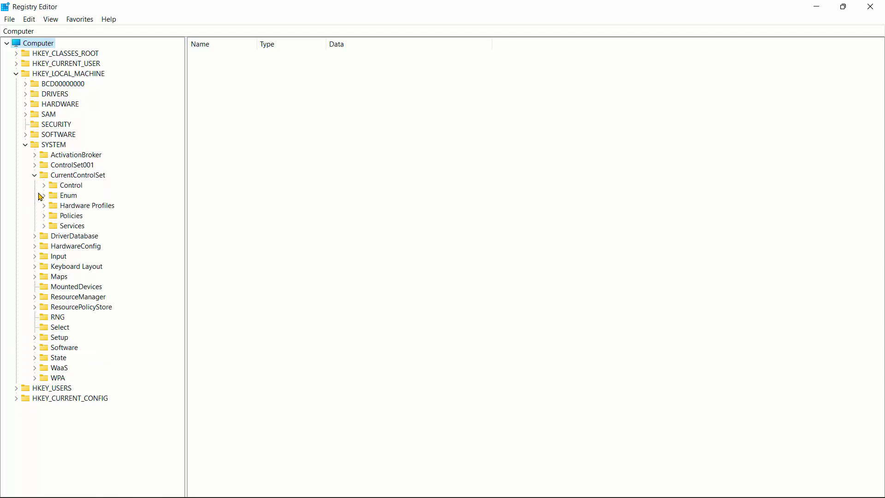
left_click(44, 186)
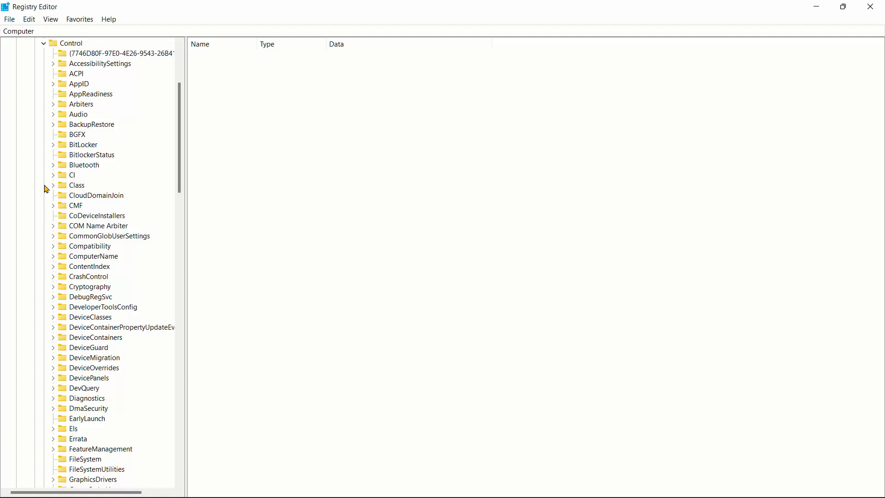
key("g")
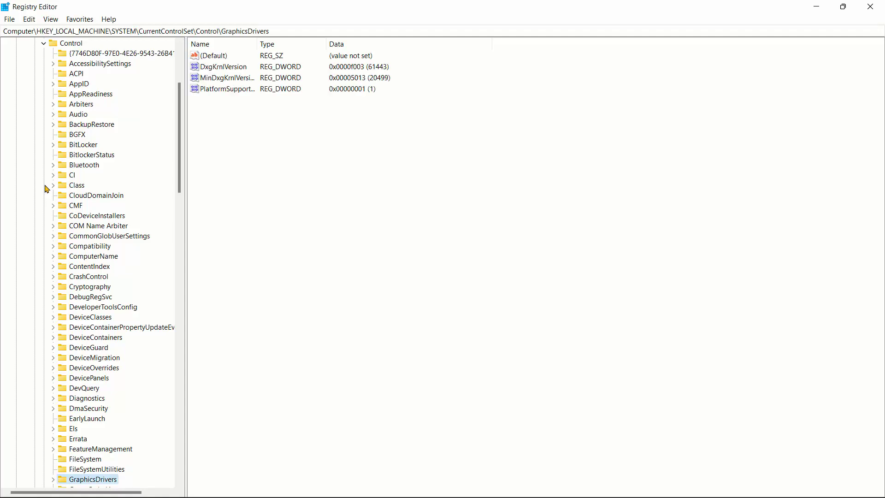
key("g")
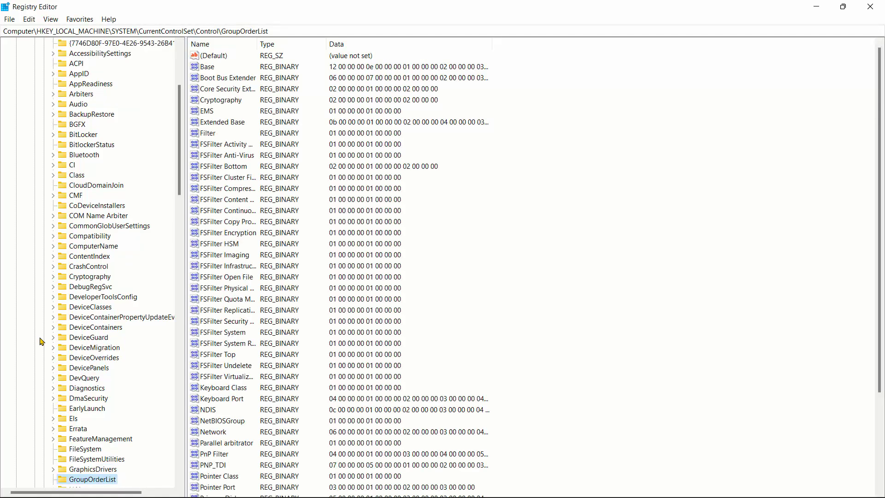
left_click(84, 470)
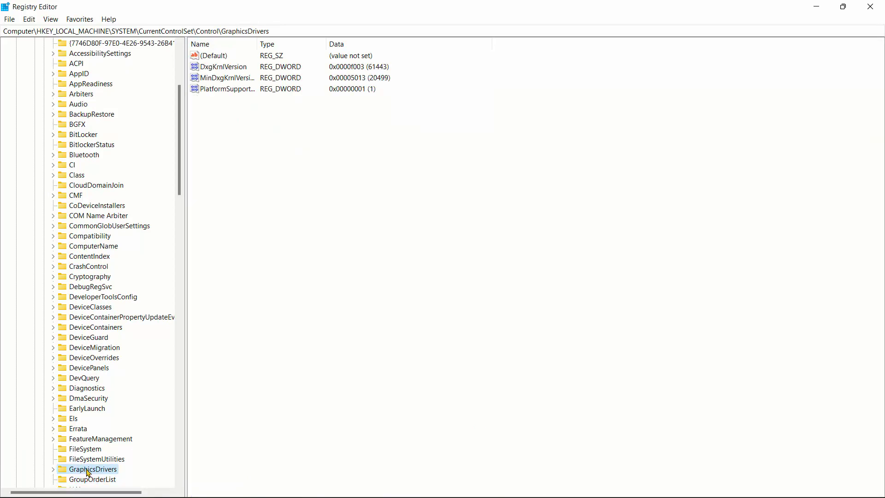
scroll(184, 215, "down", 5)
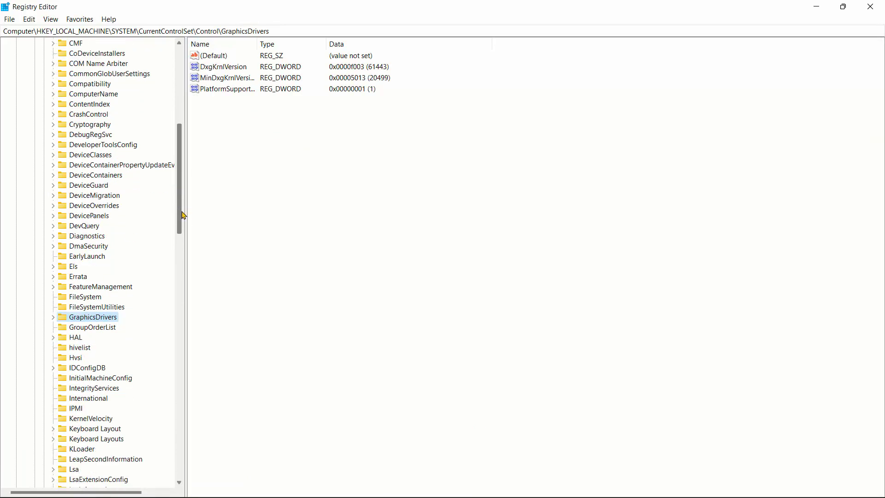
scroll(184, 215, "down", 4)
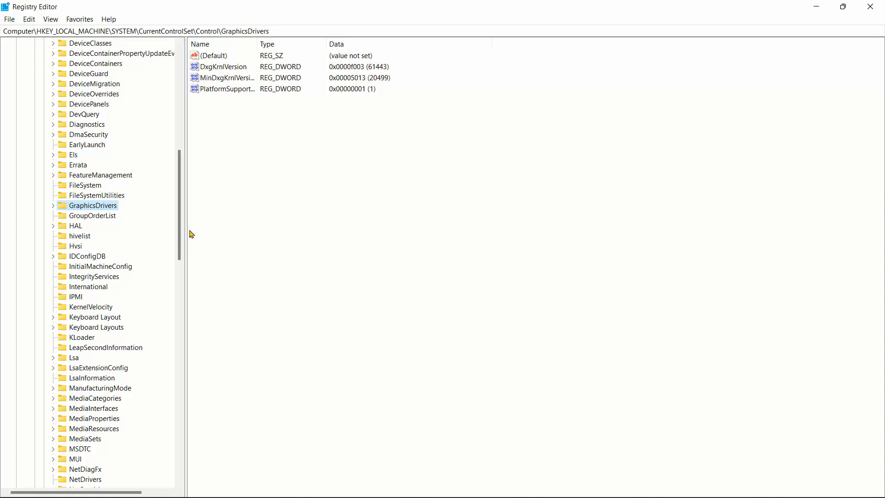
Create a new DWORD (32-bit) value named TdrDelay in GraphicsDrivers
right_click(102, 206)
mouse_move(141, 223)
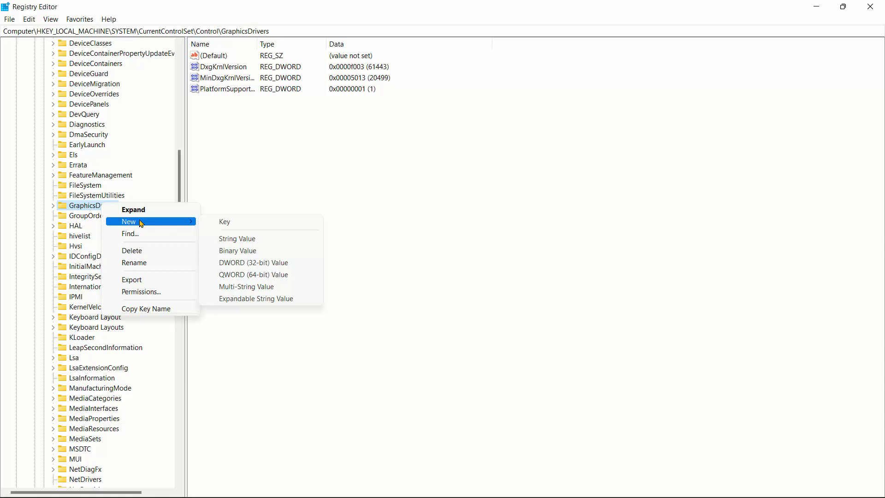
left_click(234, 263)
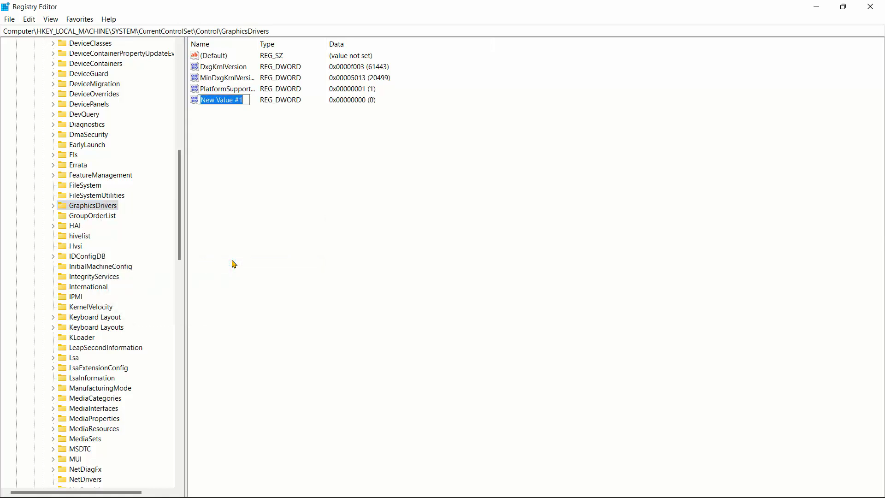
type("T")
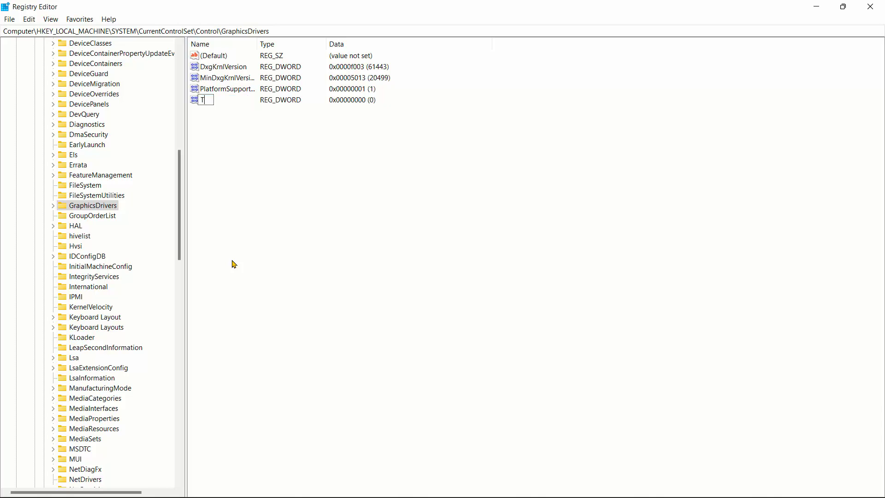
type("drDelay")
key("Return")
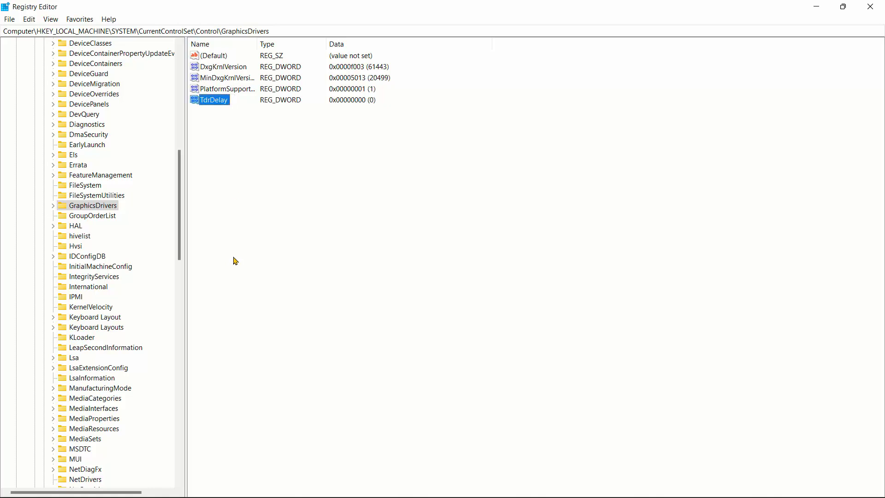
Set TdrDelay's data to 240 in decimal and save it
right_click(212, 104)
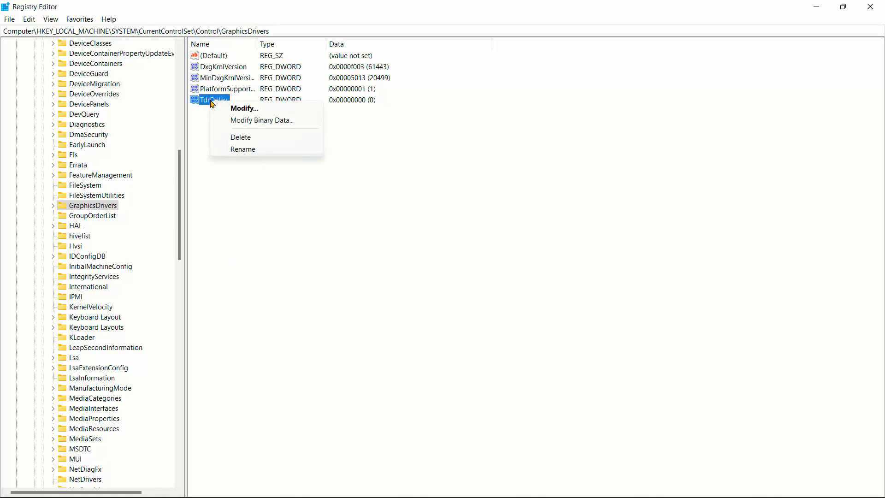
left_click(242, 109)
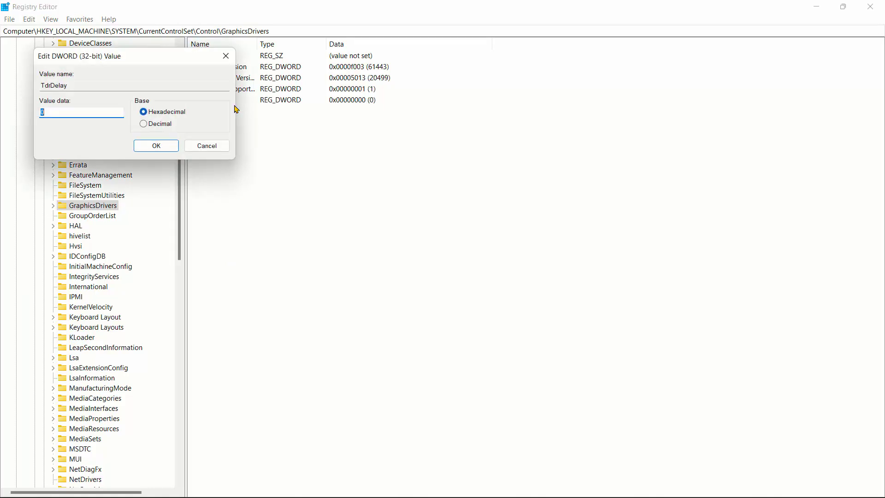
left_click(144, 126)
left_click(103, 115)
key("BackSpace")
type("10")
key("BackSpace")
key("BackSpace")
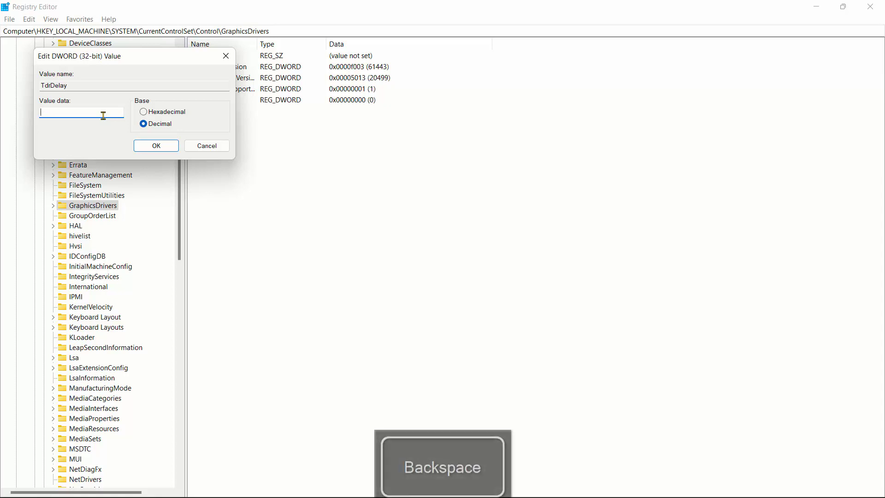
type("120")
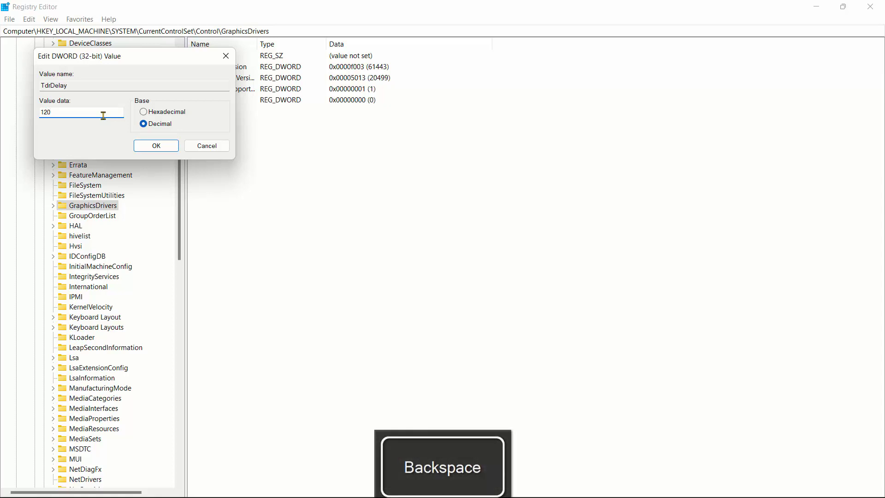
key("BackSpace")
key("BackSpace")
key("BackSpace")
type("240")
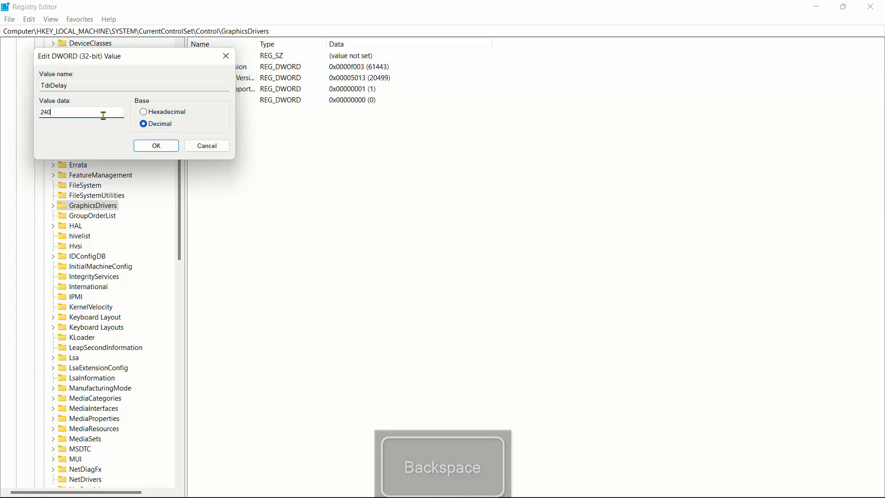
left_click(156, 146)
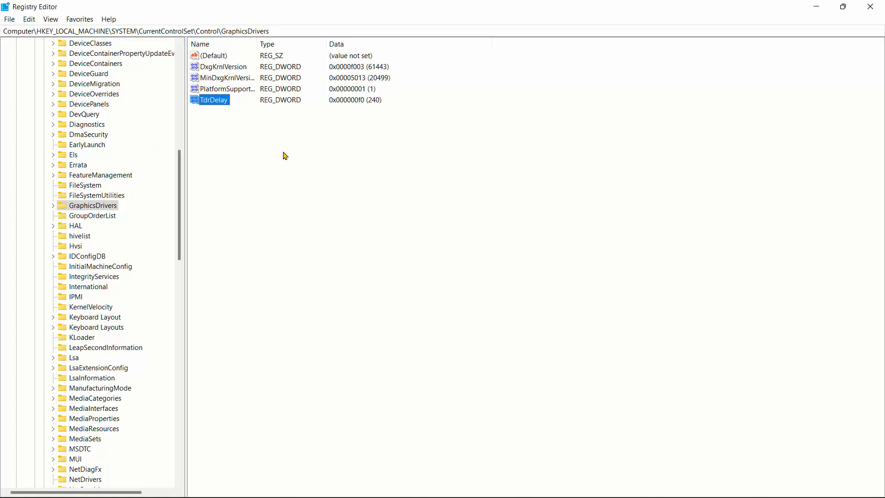
Create another DWORD (32-bit) value named TdrdiDelay in GraphicsDrivers
right_click(89, 206)
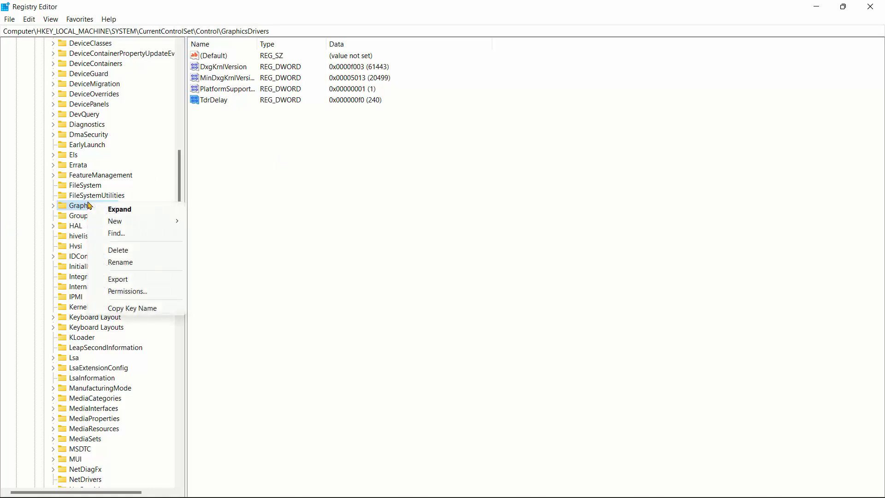
mouse_move(175, 226)
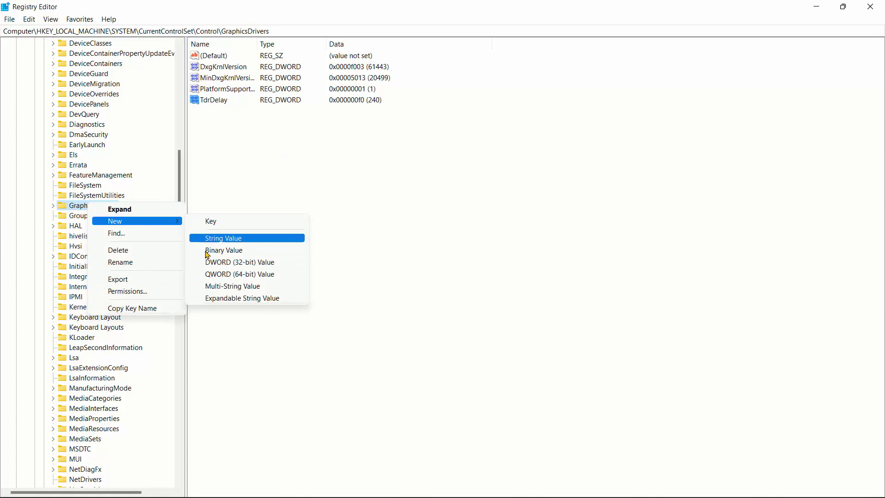
left_click(219, 268)
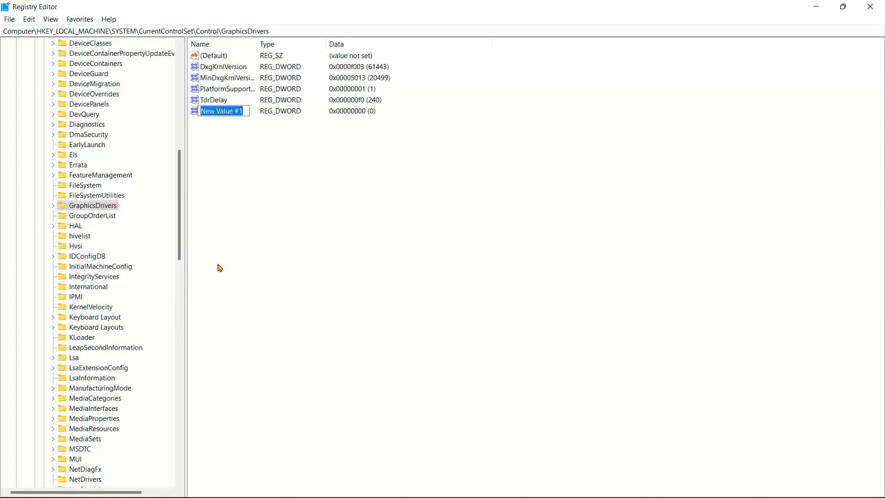
type("Td")
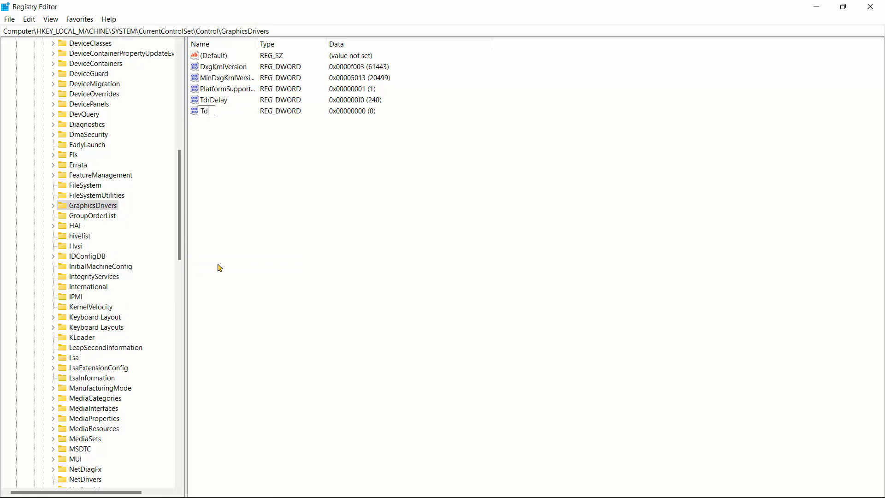
type("rdiDelay")
key("Return")
Set TdrdiDelay's data to 240 in decimal and save it
right_click(217, 111)
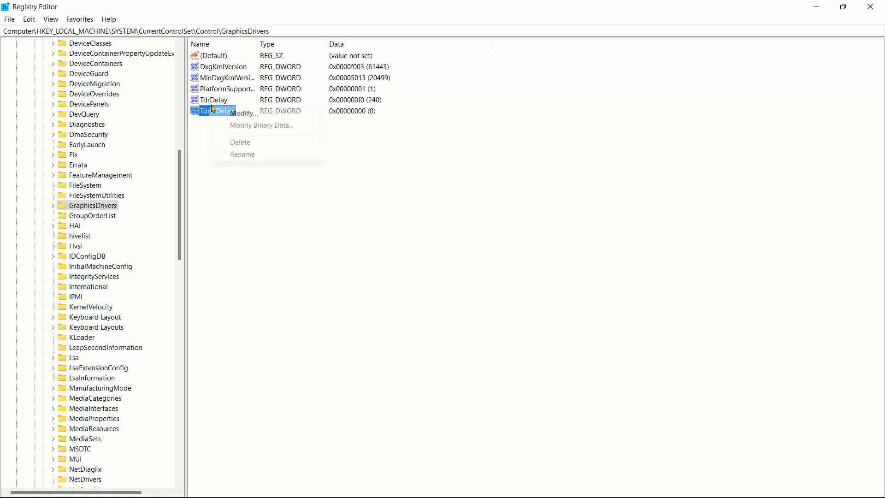
left_click(237, 114)
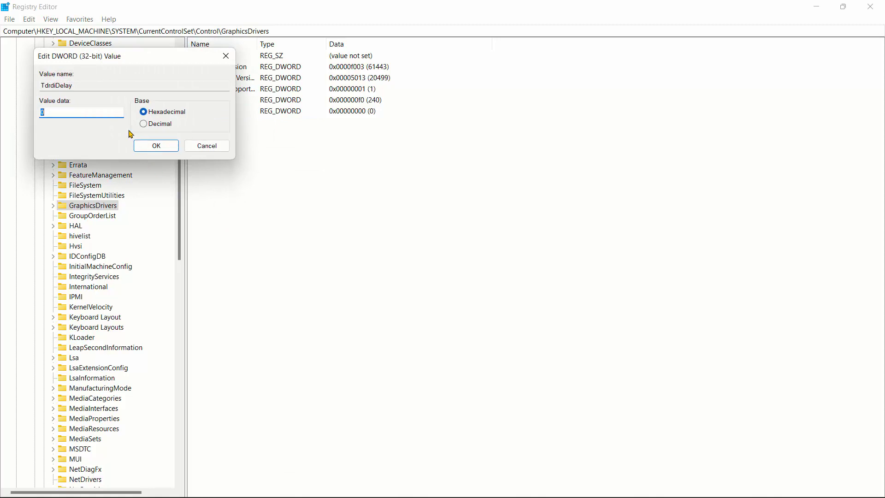
left_click(144, 127)
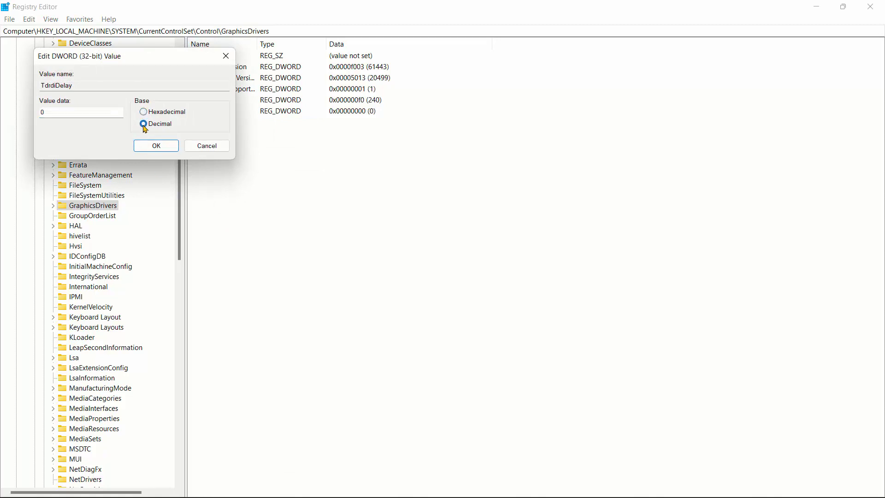
left_click(106, 112)
key("BackSpace")
type("2")
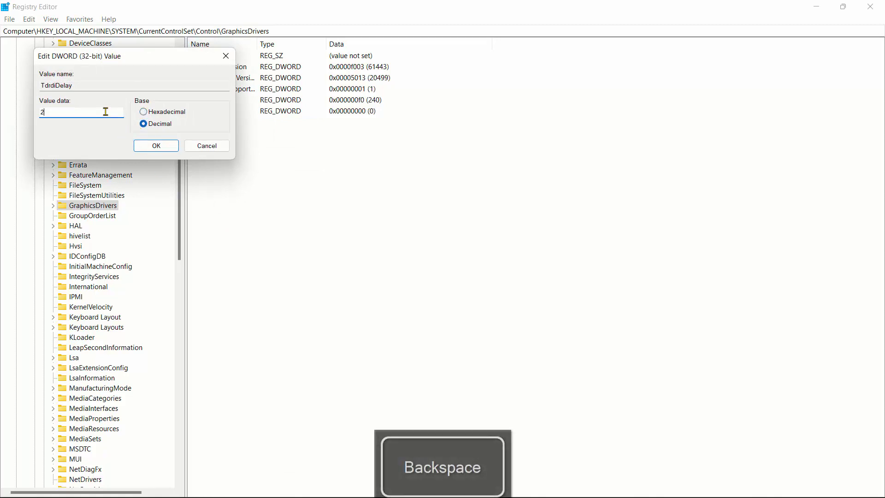
type("40")
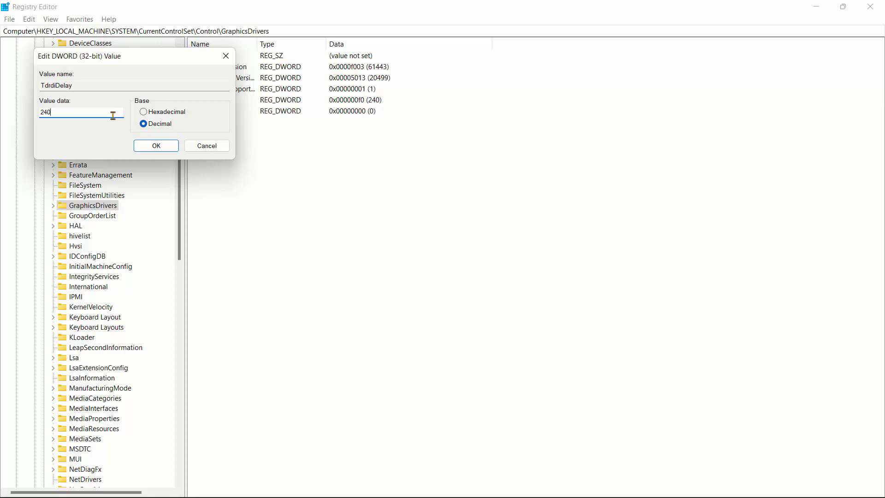
left_click(163, 146)
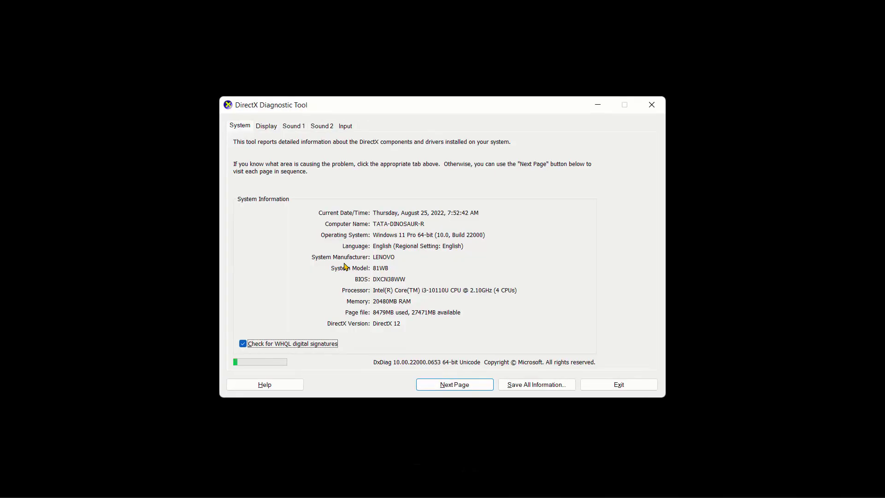
Check the Intel UHD Graphics memory details on the Display tab of dxdiag
left_click(266, 126)
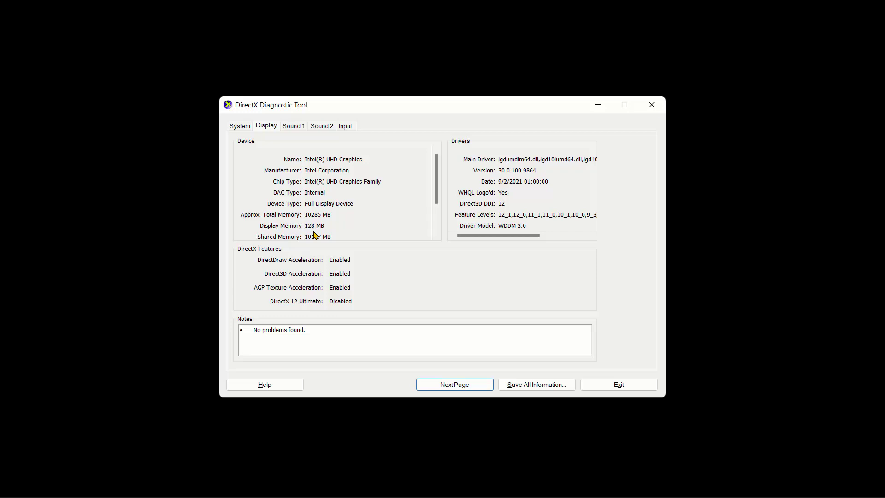
left_click(241, 126)
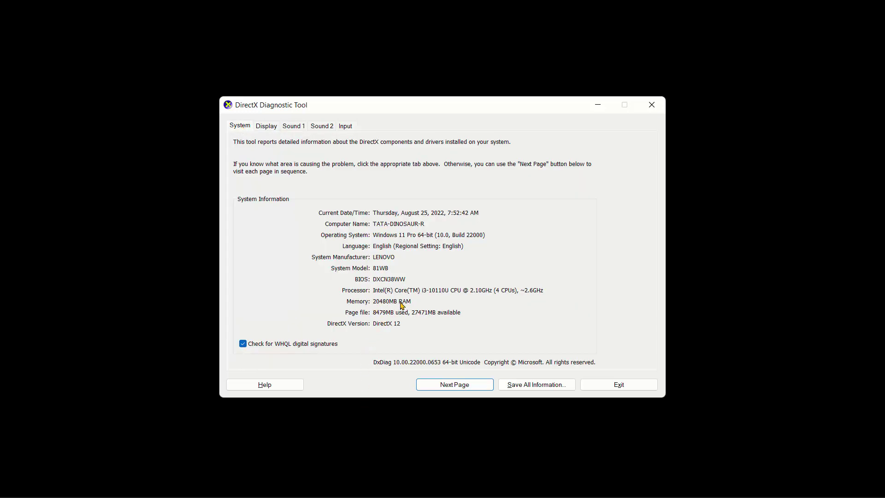
left_click(267, 128)
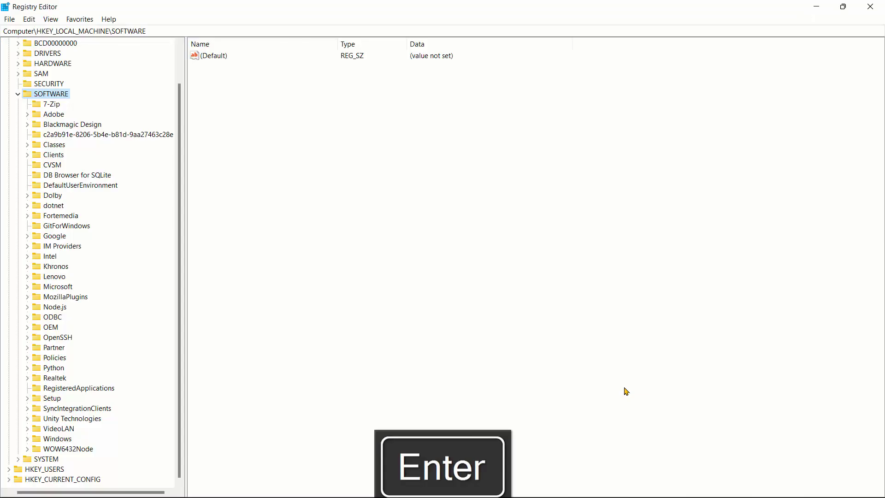
Expand HKEY_LOCAL_MACHINE > SOFTWARE > Intel to list its Display, KMD, PSIS and SGX subkeys
left_click(18, 93)
left_click(6, 43)
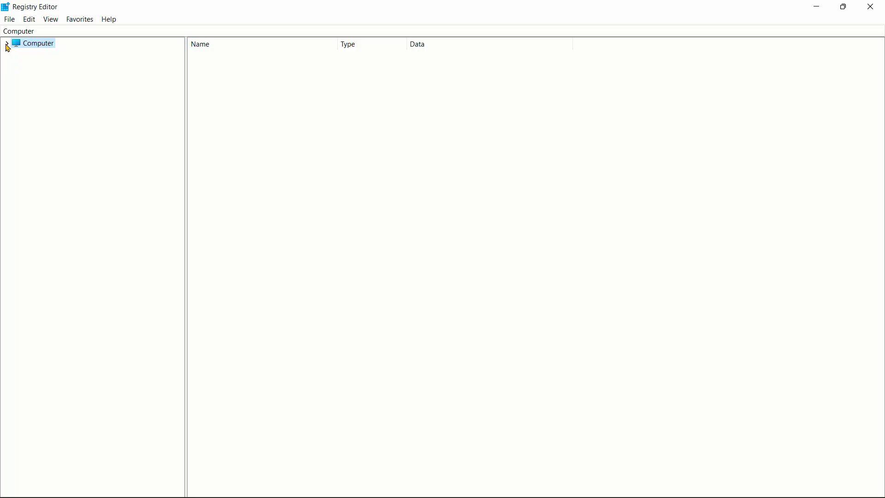
left_click(6, 44)
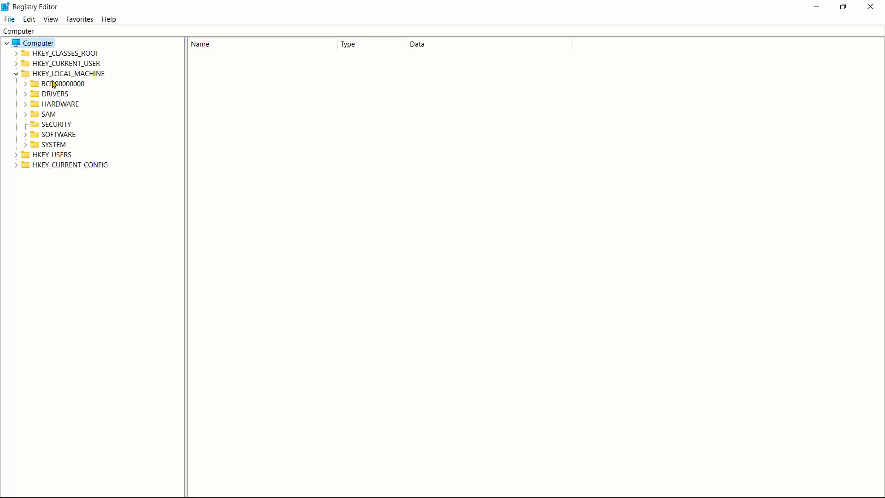
left_click(26, 144)
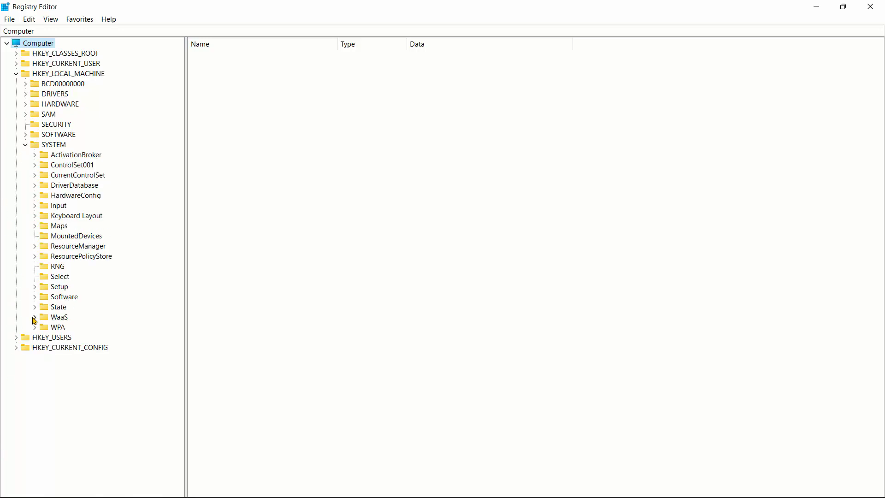
left_click(34, 297)
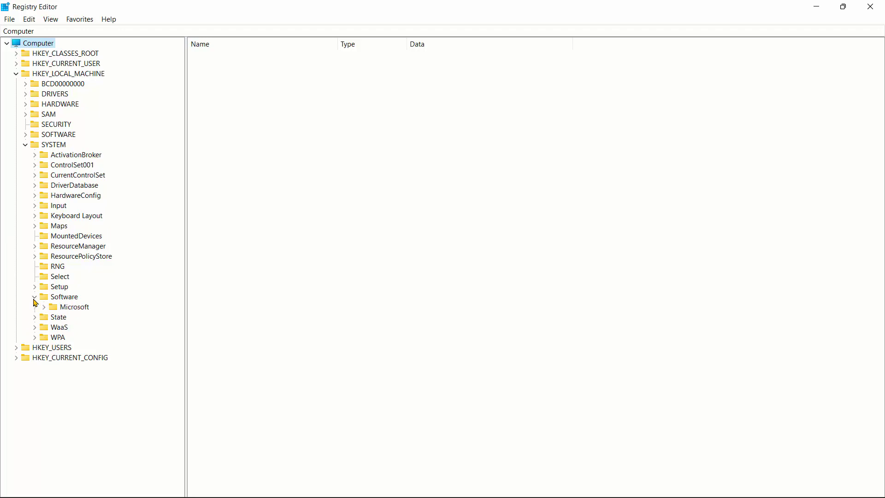
left_click(35, 297)
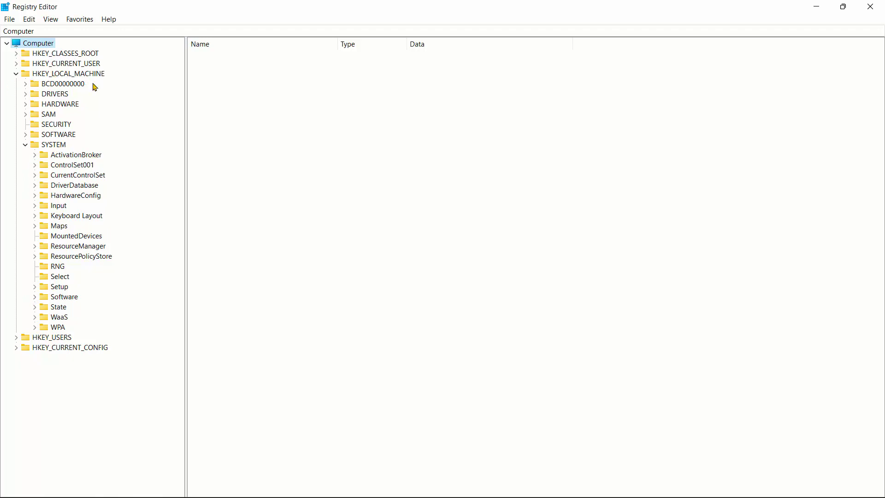
left_click(25, 144)
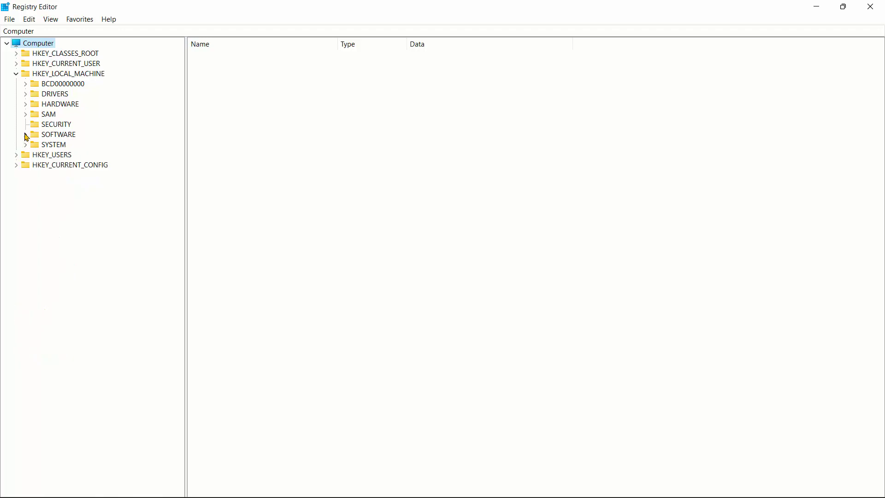
left_click(25, 134)
scroll(183, 230, "down", 1)
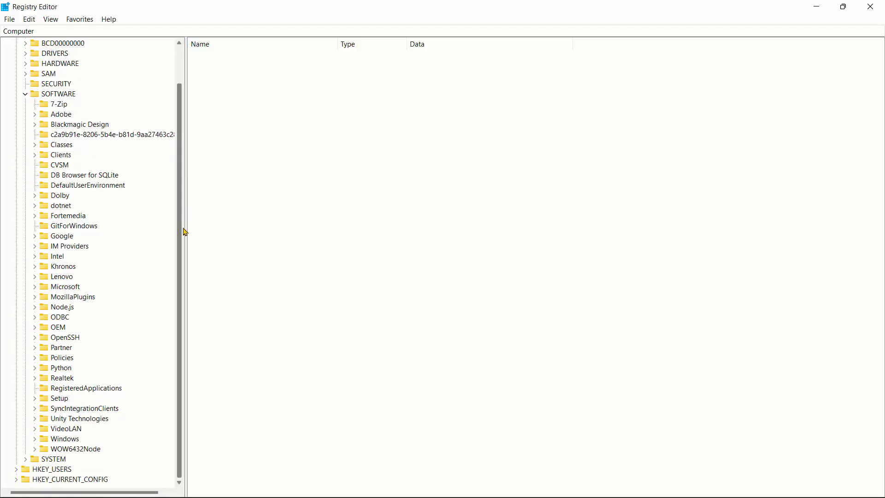
left_click(35, 257)
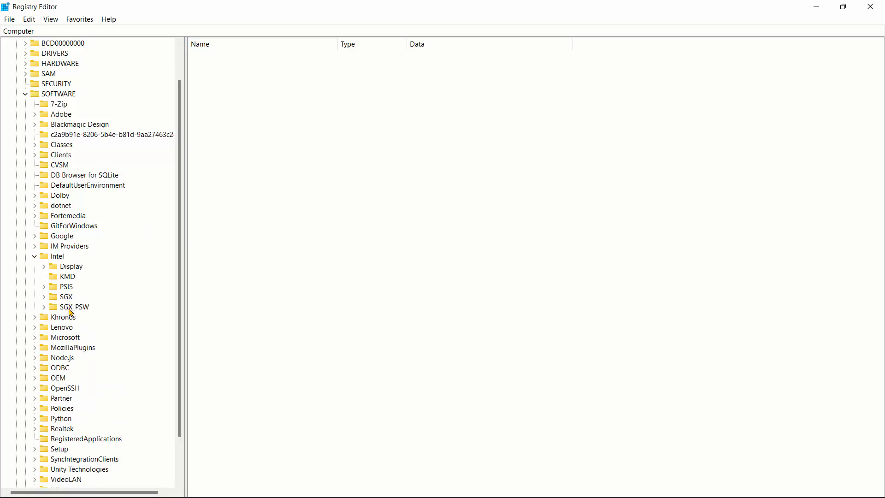
Create a new subkey named DMM under the Intel key
right_click(54, 258)
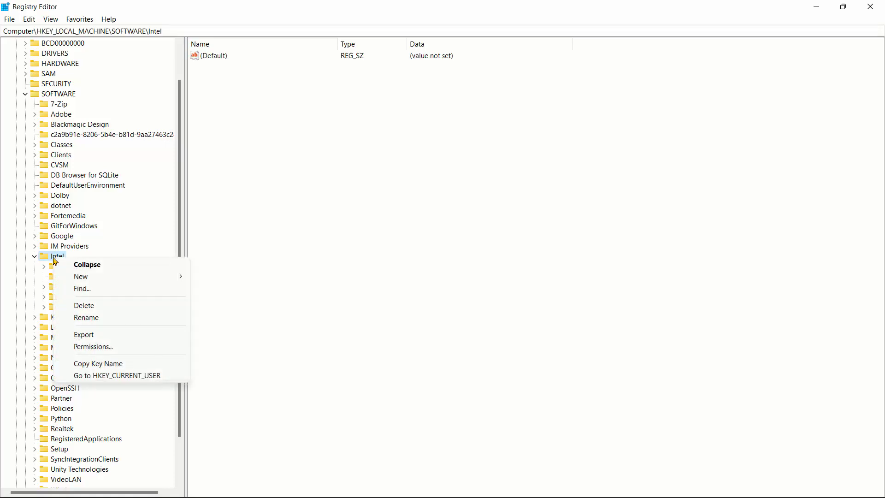
mouse_move(83, 281)
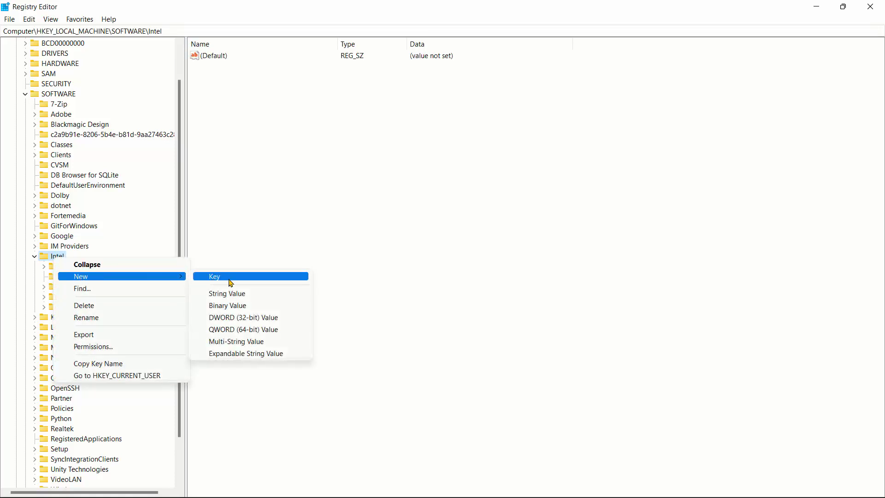
left_click(230, 282)
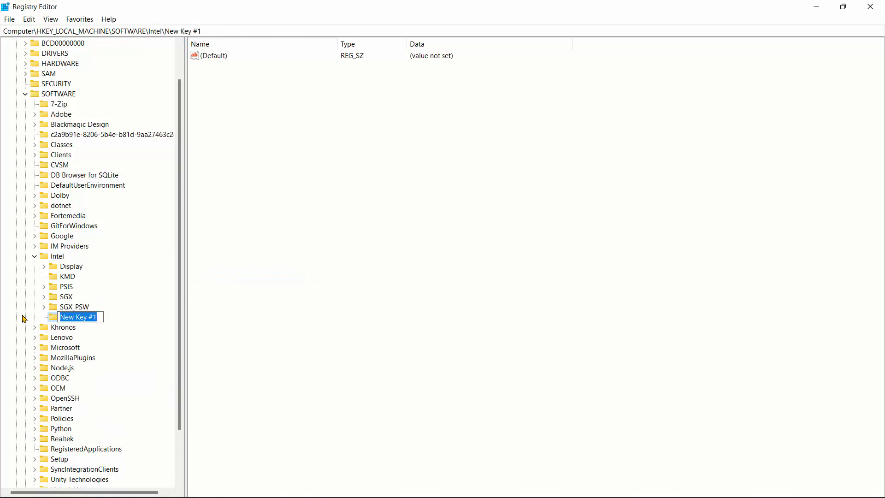
type("DMM")
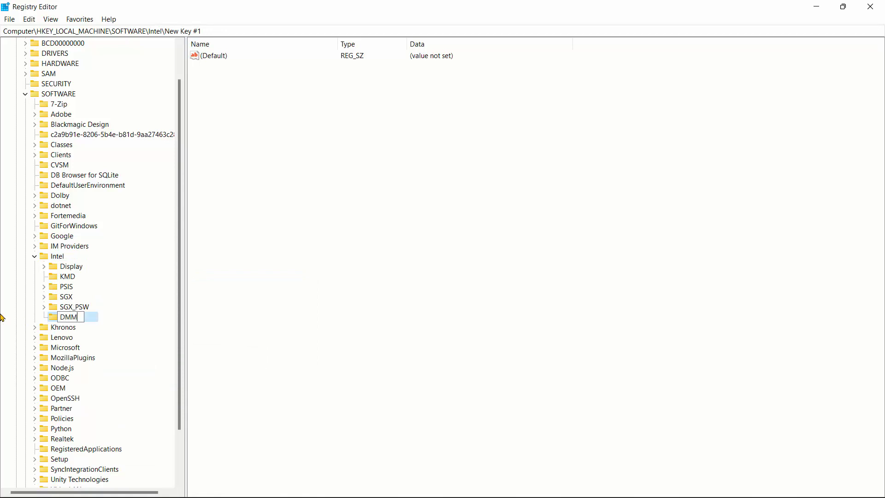
key("Return")
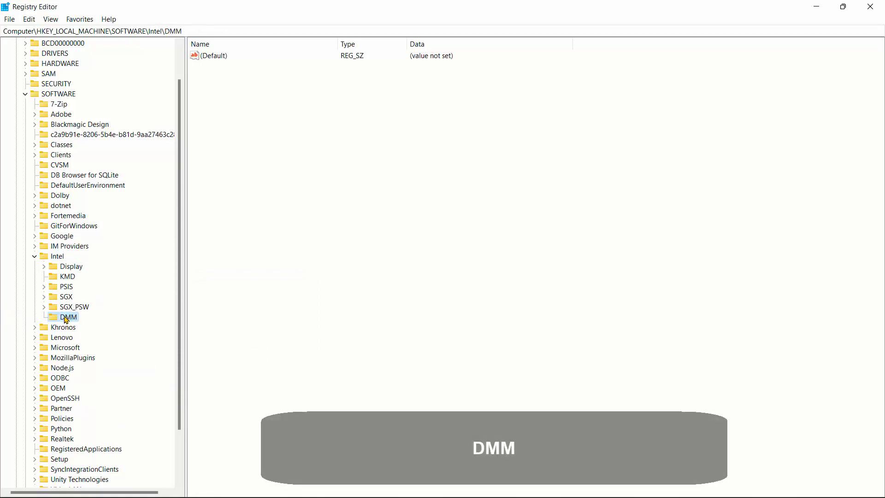
Add a DWORD (32-bit) value named DedicatedSegementSize to the DMM key
left_click(67, 310)
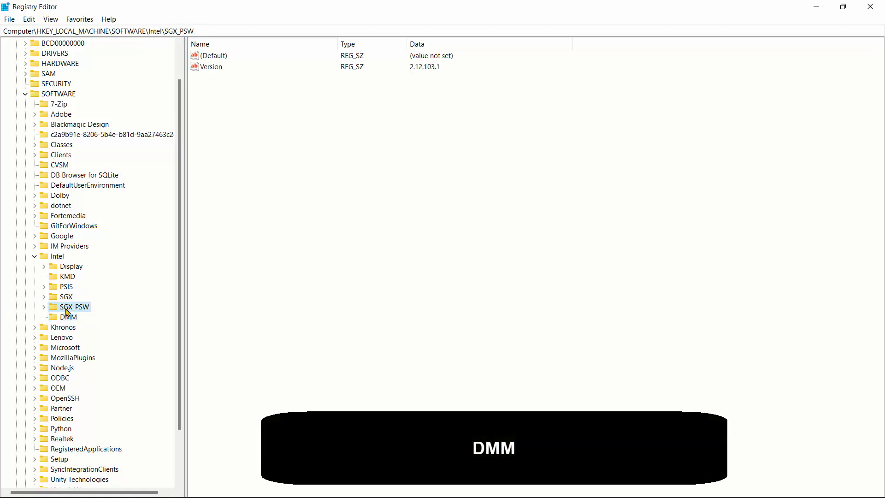
left_click(69, 319)
right_click(68, 321)
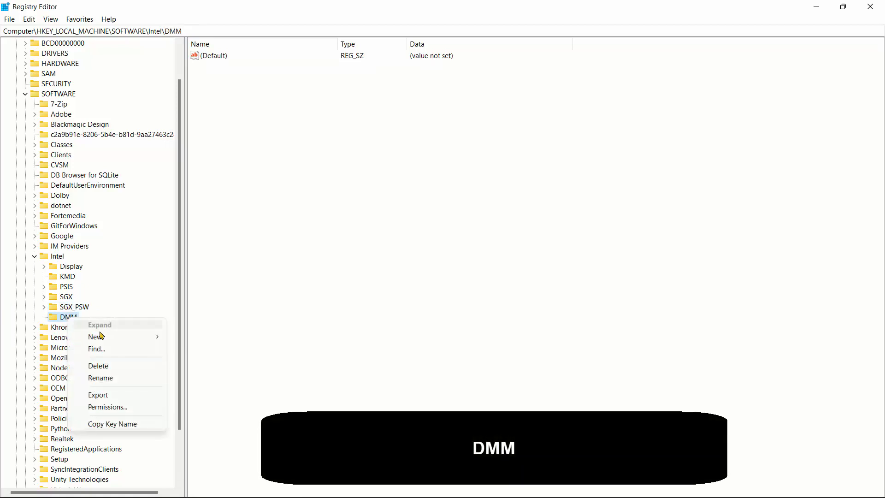
mouse_move(107, 339)
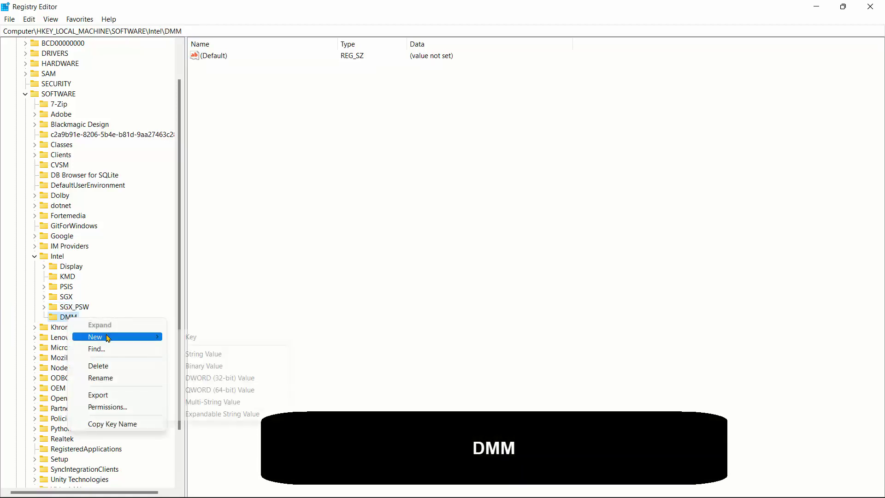
left_click(218, 378)
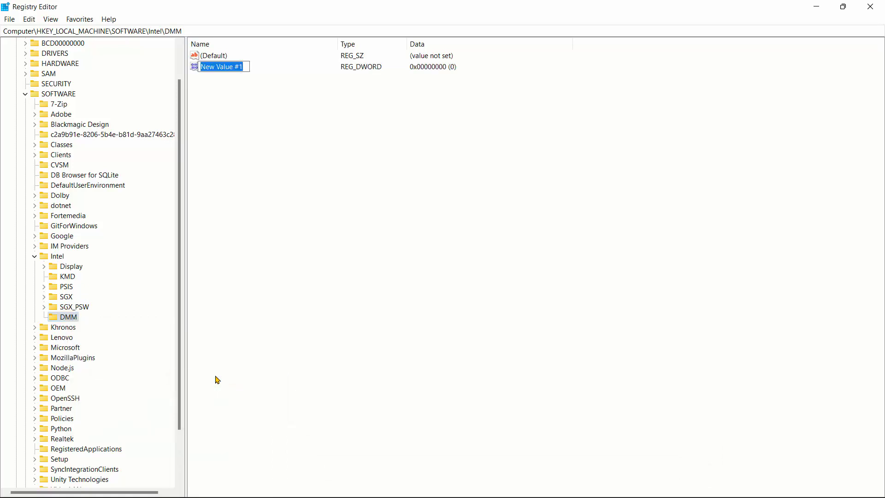
type("Ded")
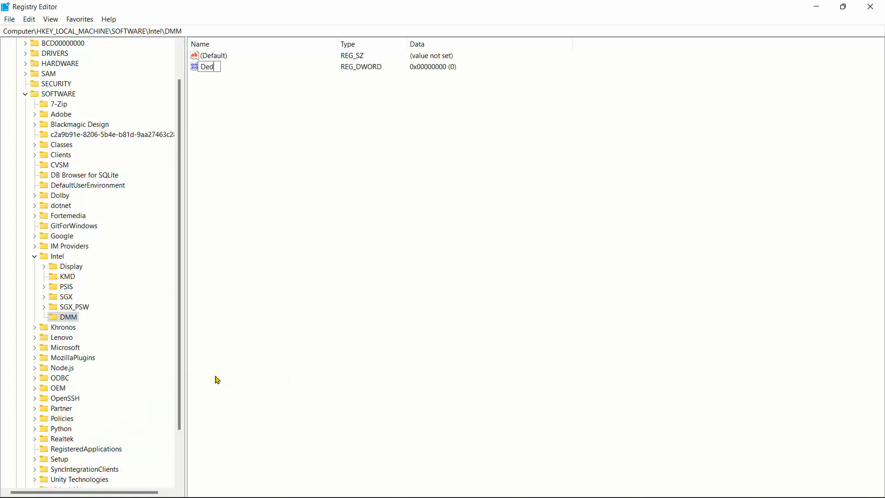
type("icatedSegementSize")
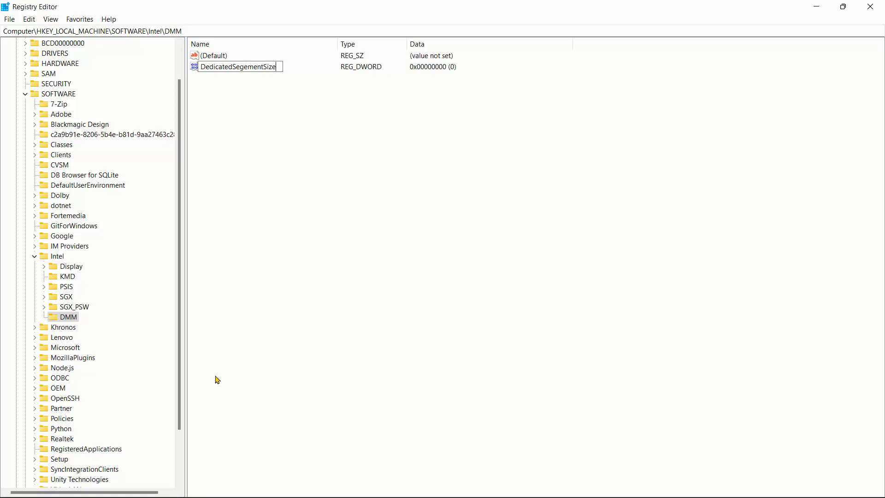
Confirm the DedicatedSegementSize value name and set its data to decimal 512
key("Return")
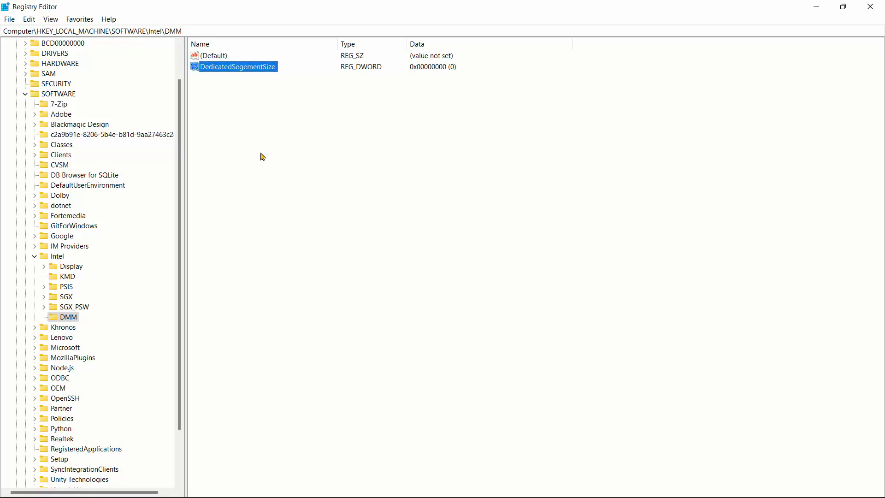
left_click(253, 119)
double_click(226, 67)
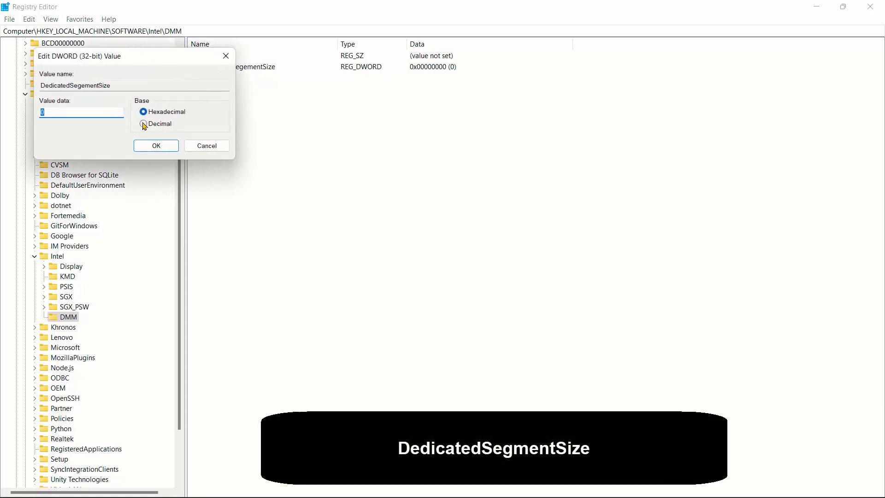
left_click(143, 124)
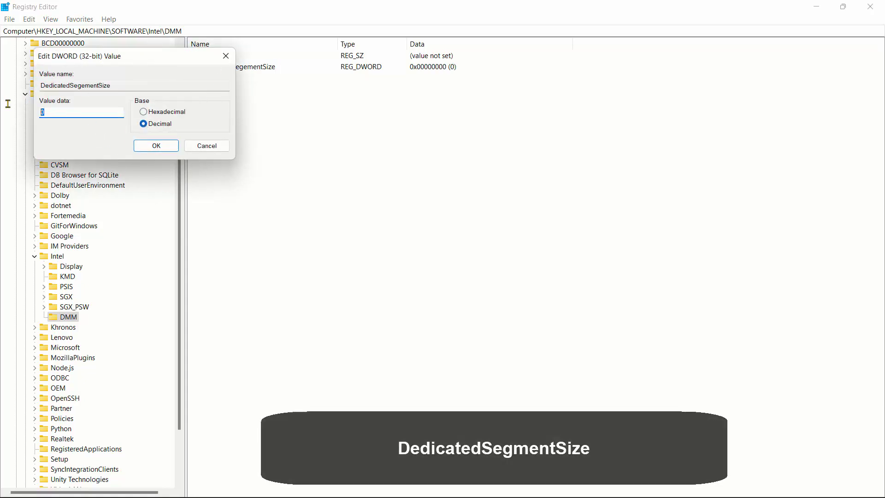
type("512")
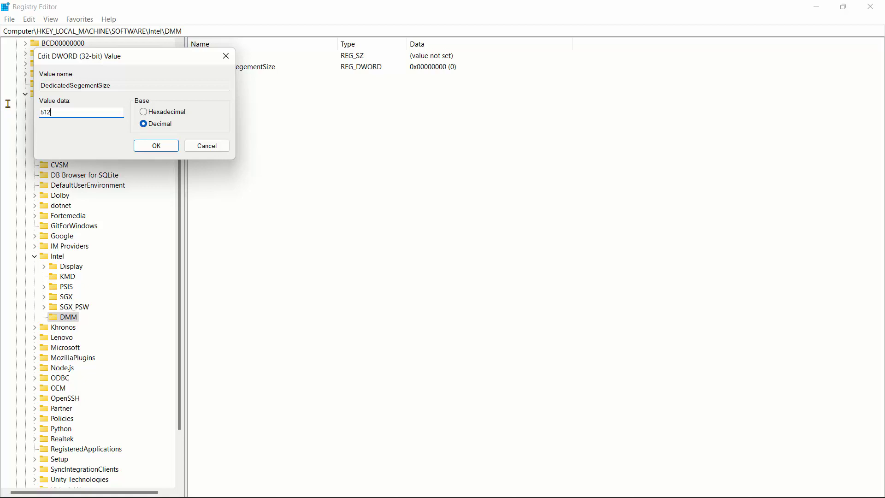
left_click(162, 145)
left_click(266, 136)
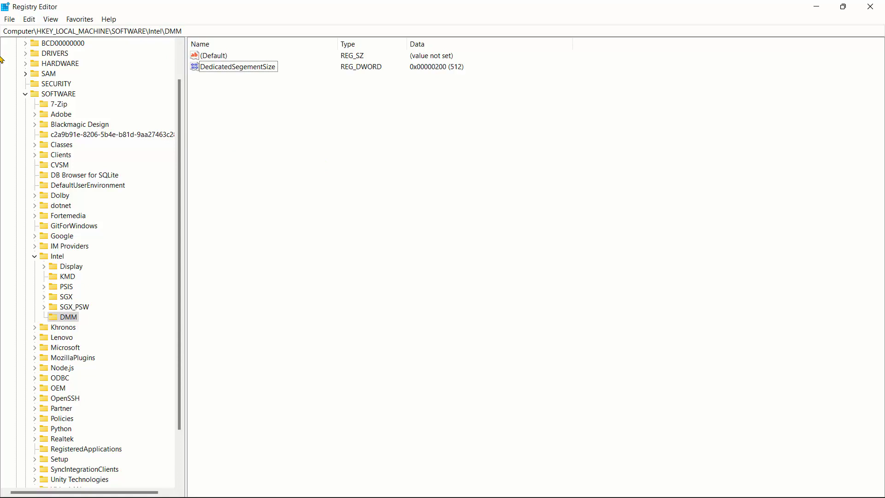
Change DedicatedSegementSize's decimal data from 512 to 2048
double_click(231, 67)
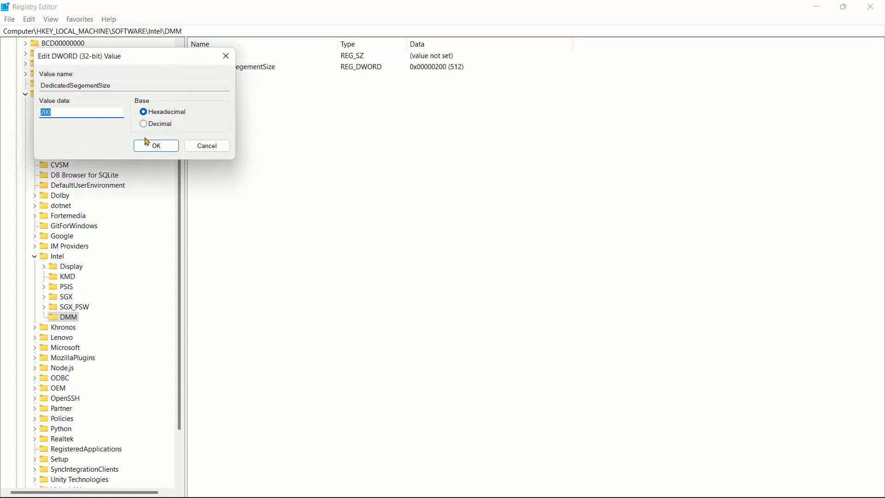
left_click(143, 124)
left_click_drag(102, 116, 10, 112)
type("2048")
left_click(155, 147)
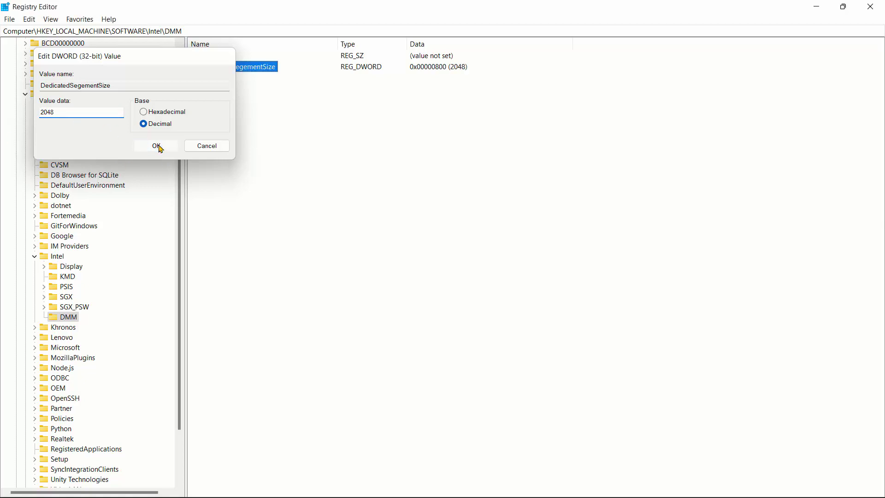
left_click(271, 129)
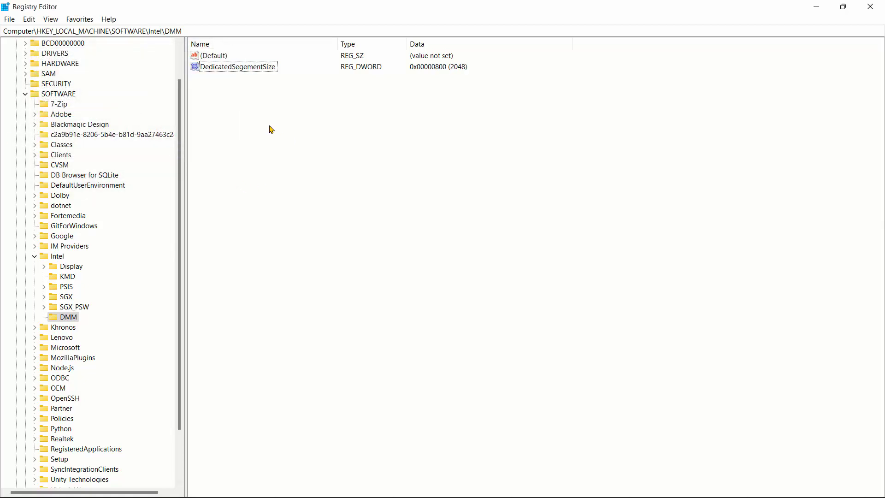